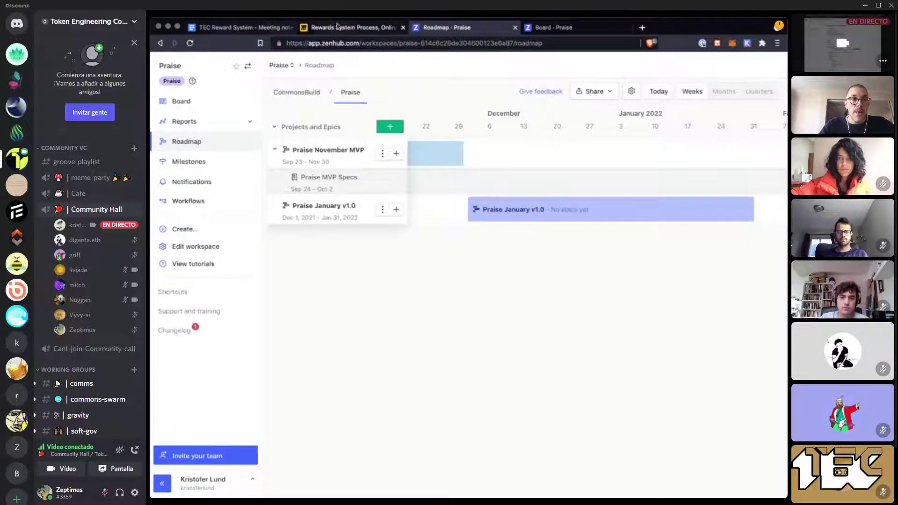
Step: Switch from the Praise roadmap to the Rewards System Process board in Miro and review the praise flow
left_click(249, 29)
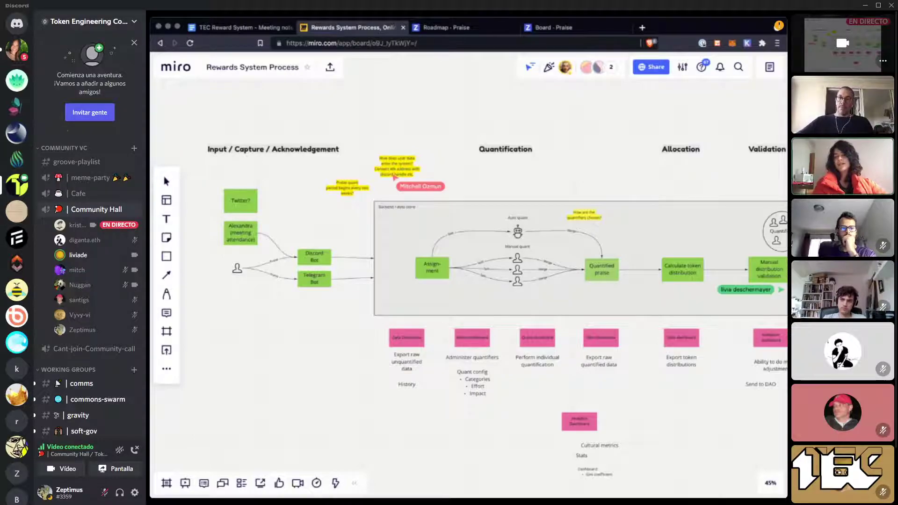
scroll(17, 281, "down", 1)
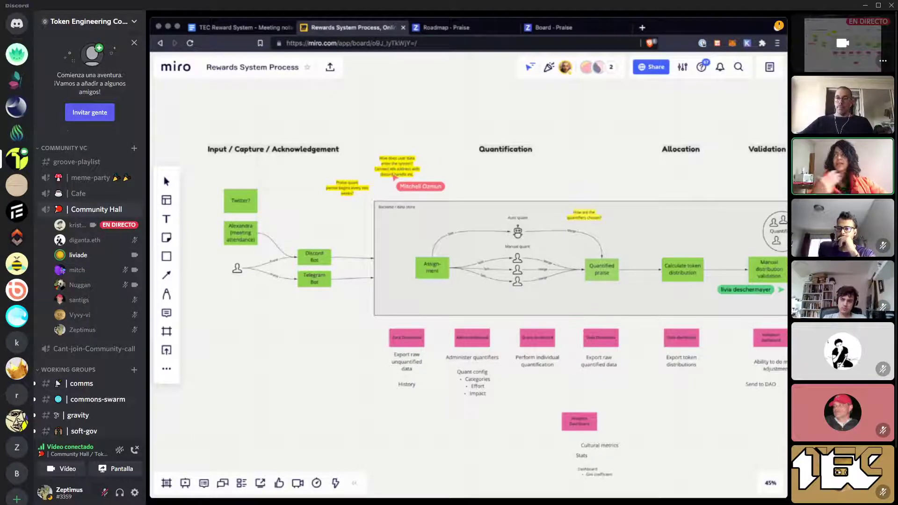
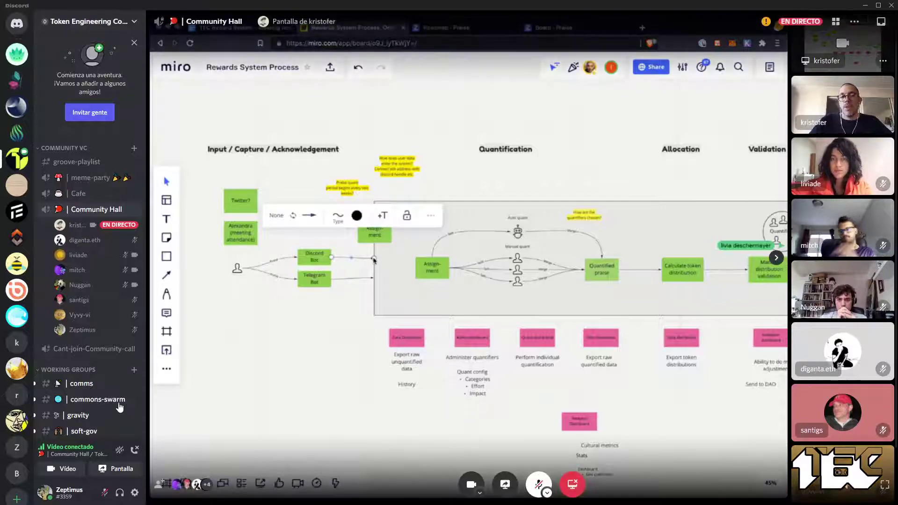
Step: Unmute the Discord microphone for each turn to speak in the call and mute it again after speaking
left_click(105, 495)
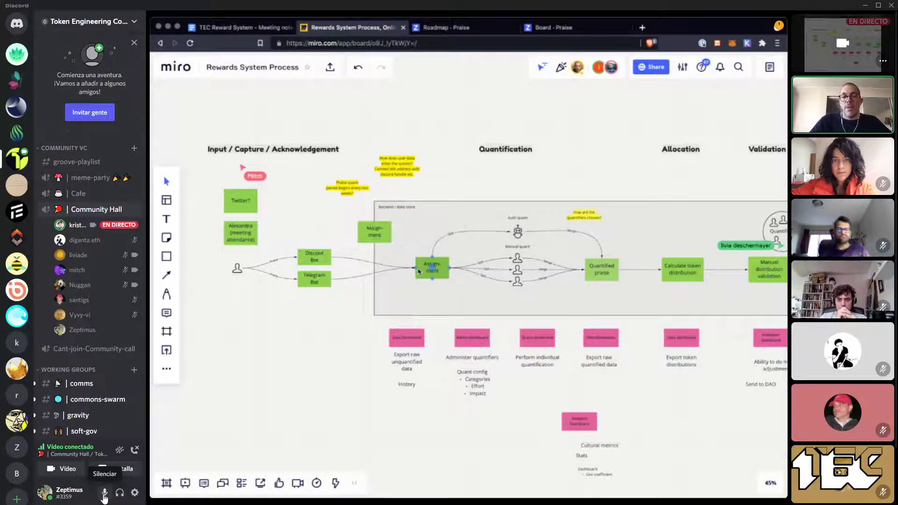
left_click(100, 496)
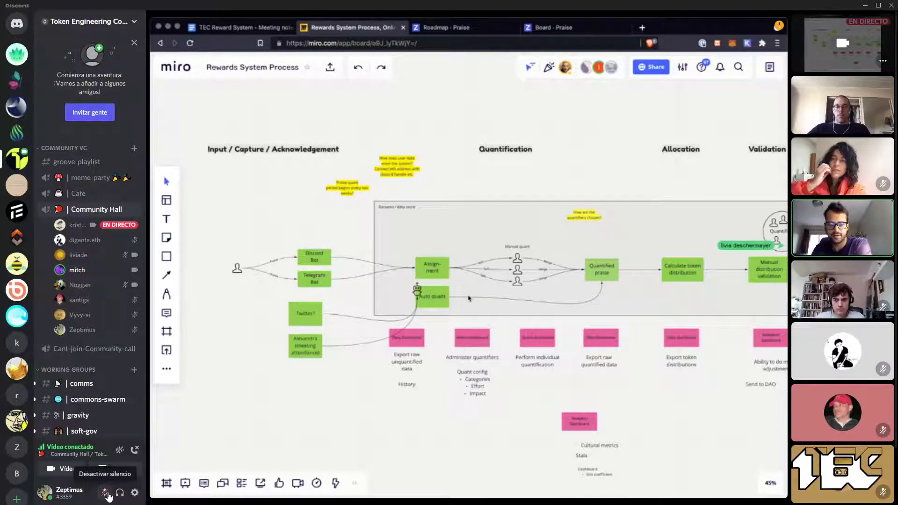
left_click(105, 493)
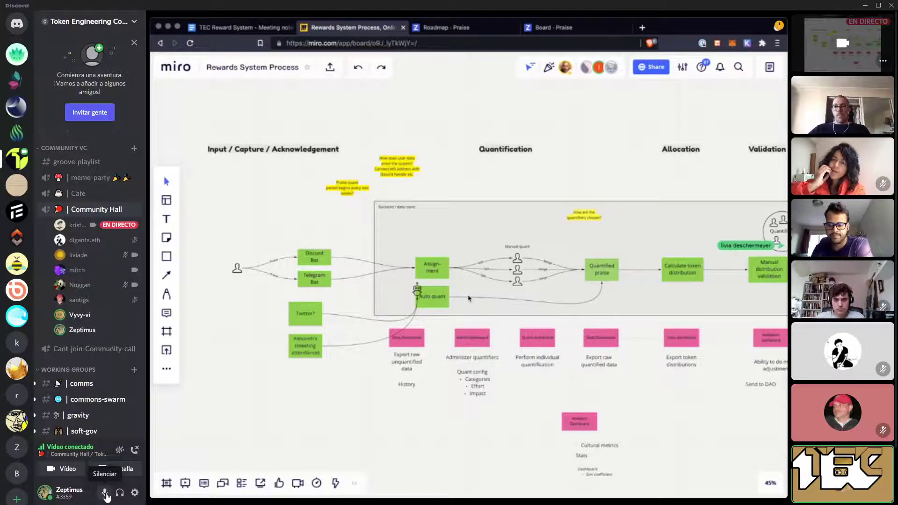
left_click(105, 494)
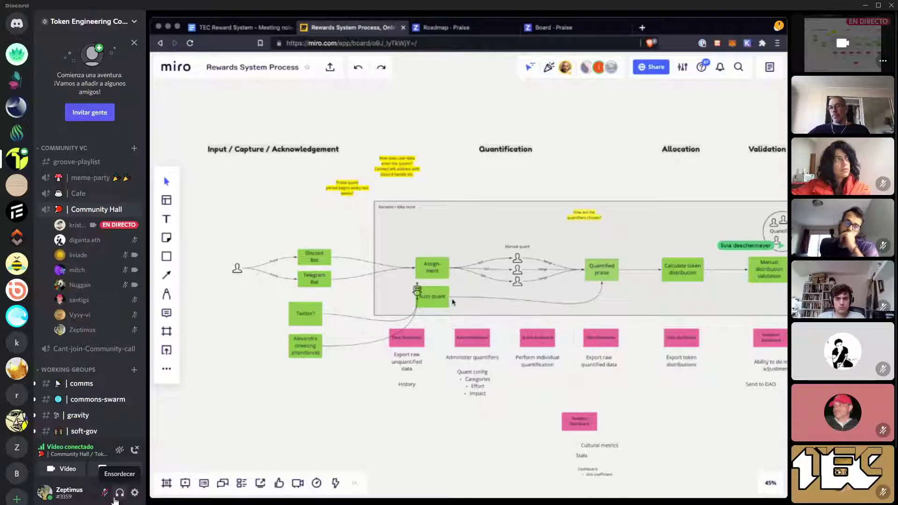
left_click(106, 497)
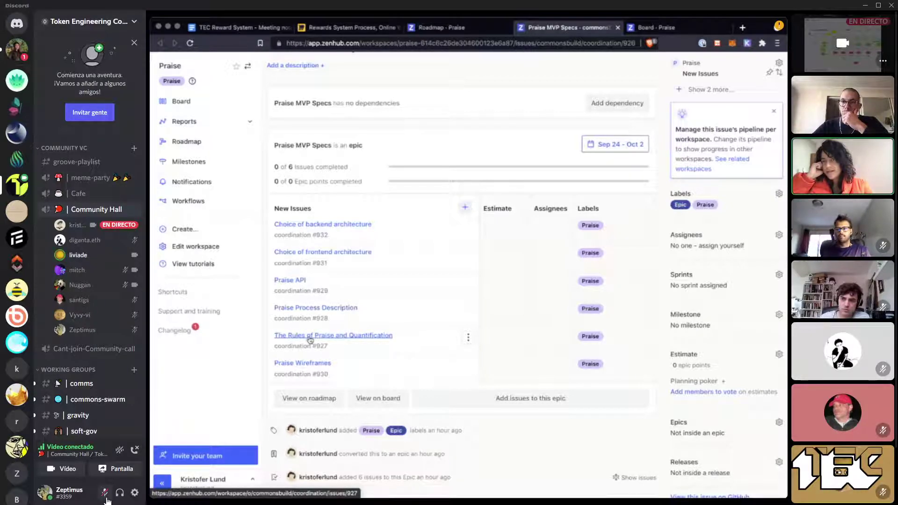
left_click(105, 497)
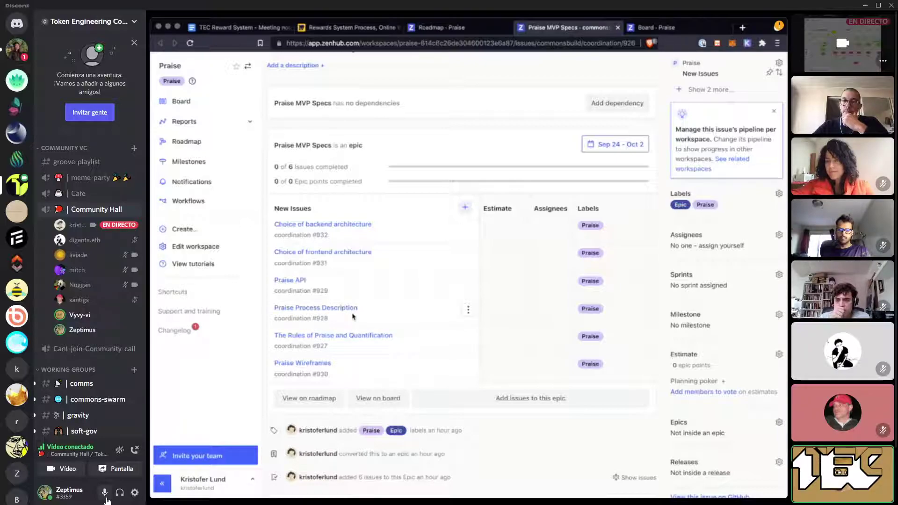
left_click(105, 494)
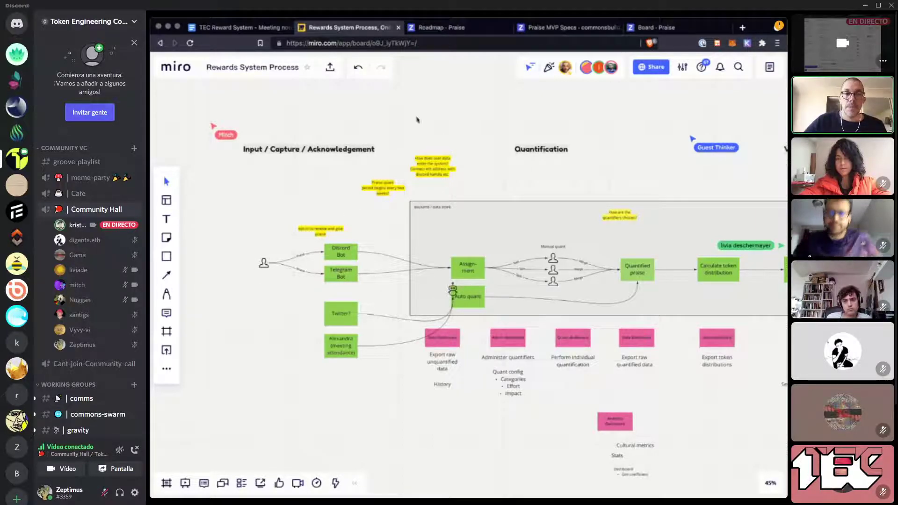
Step: Open the issue "The Rules of Praise and Quantification" from the Praise MVP Specs epic in ZenHub
left_click(434, 29)
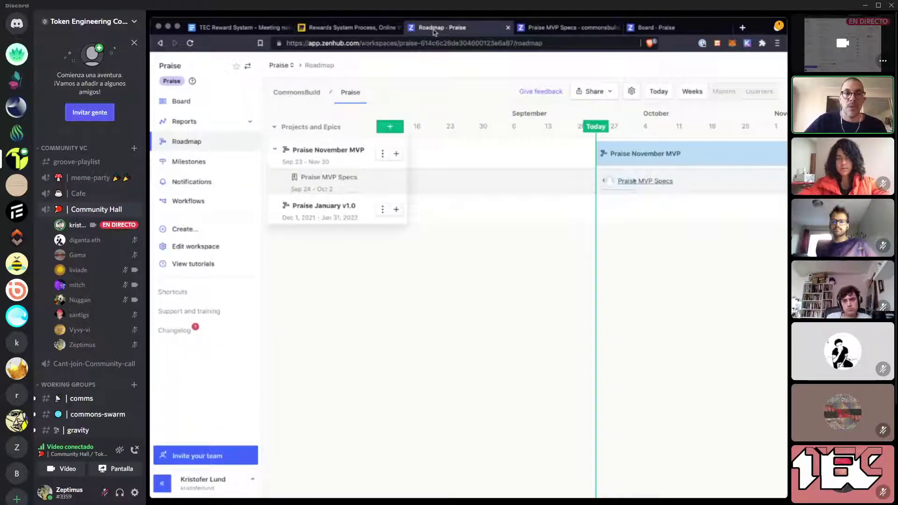
left_click(553, 31)
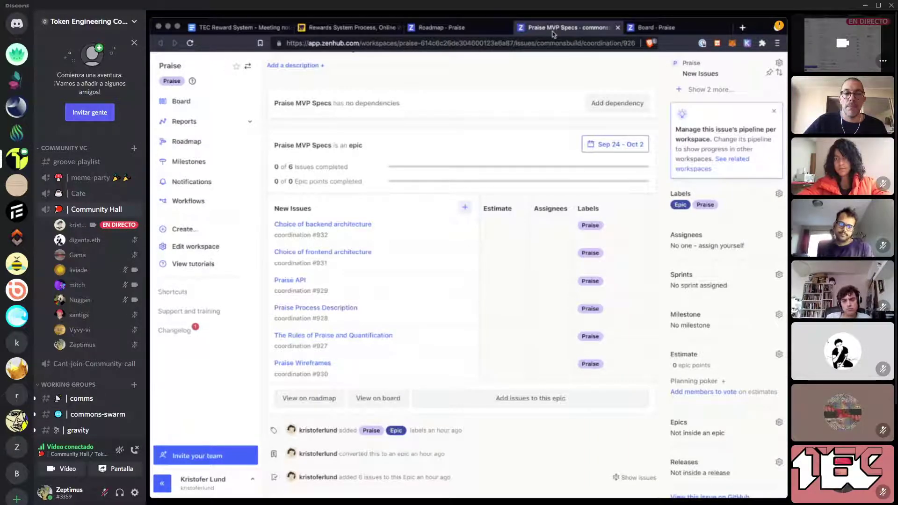
scroll(342, 396, "down", 1)
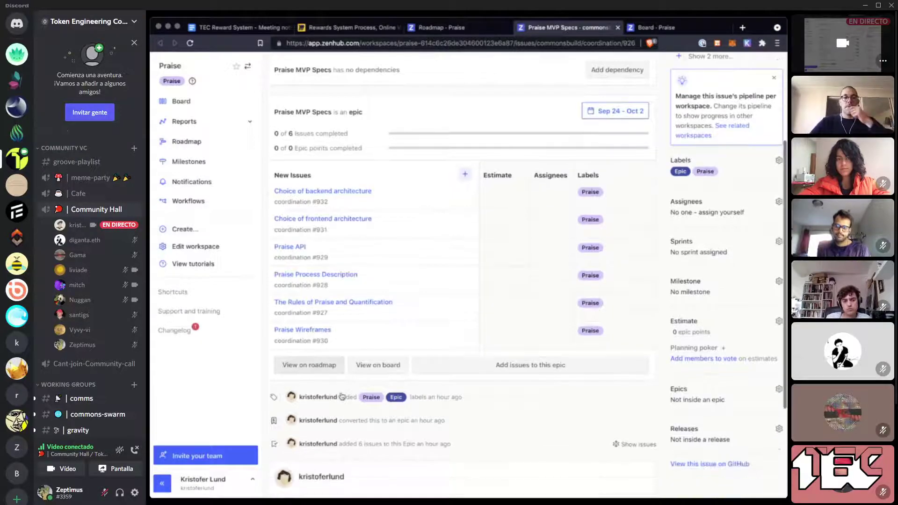
left_click(343, 280)
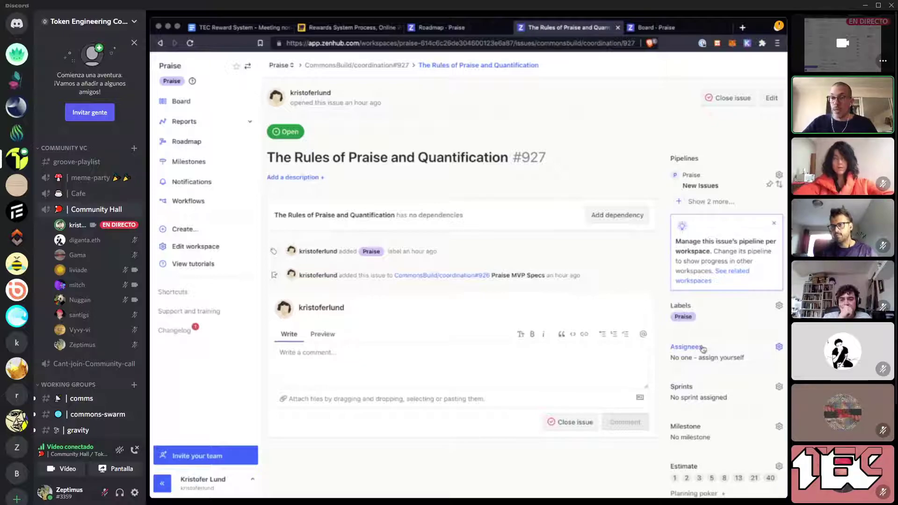
Step: Filter the assignees for the responsible team member, assign them to the Rules of Praise and Quantification issue, and return to the epic
left_click(684, 347)
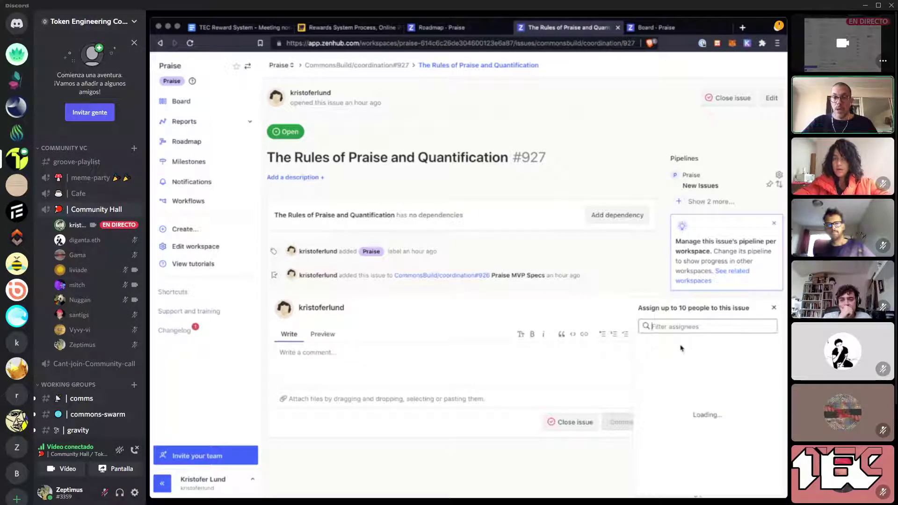
type("Liv")
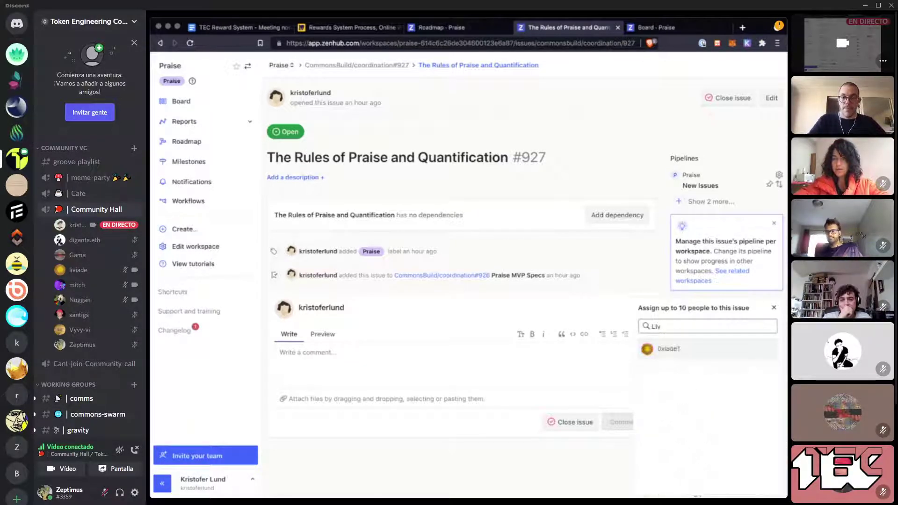
left_click(672, 349)
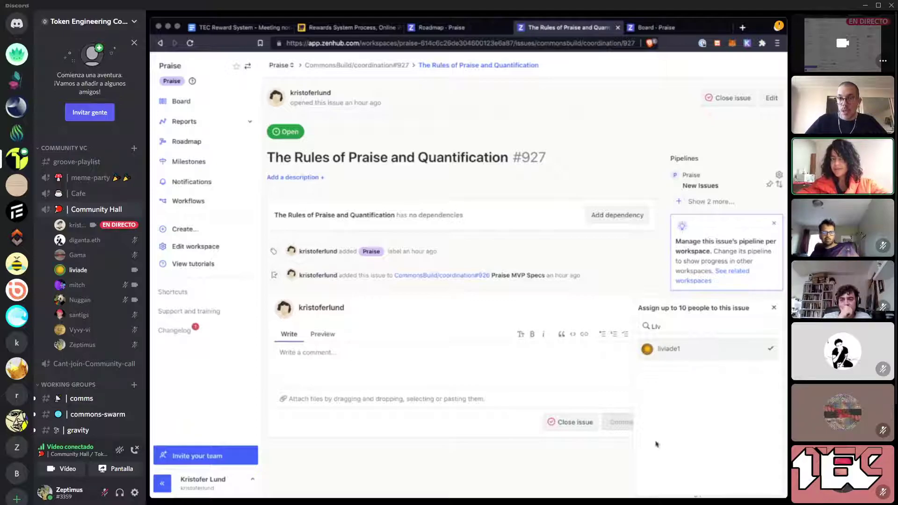
left_click(776, 309)
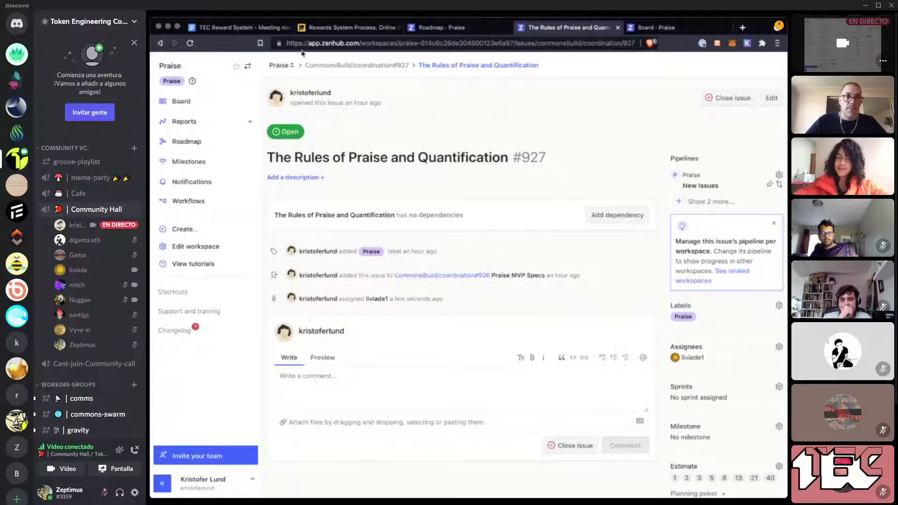
left_click(159, 43)
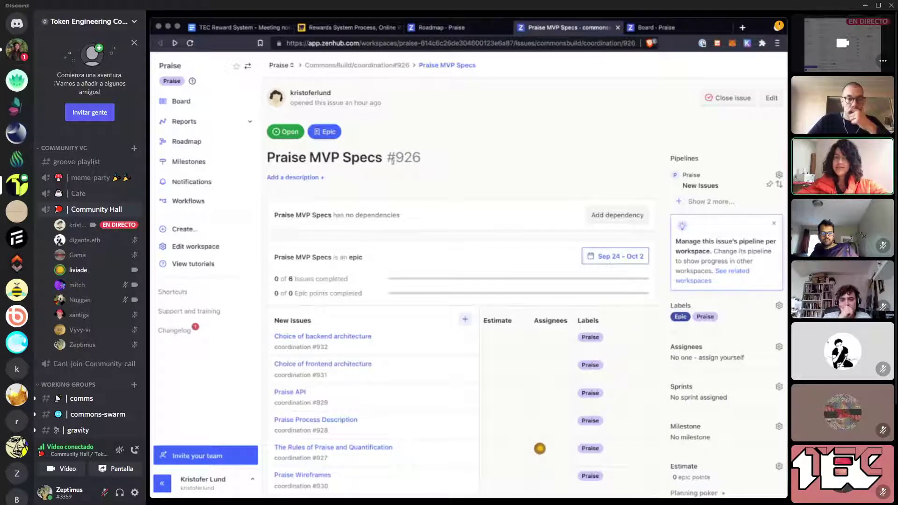
Step: Create a new issue titled "Praise quant dry run" in the Praise MVP Specs epic
scroll(599, 357, "down", 3)
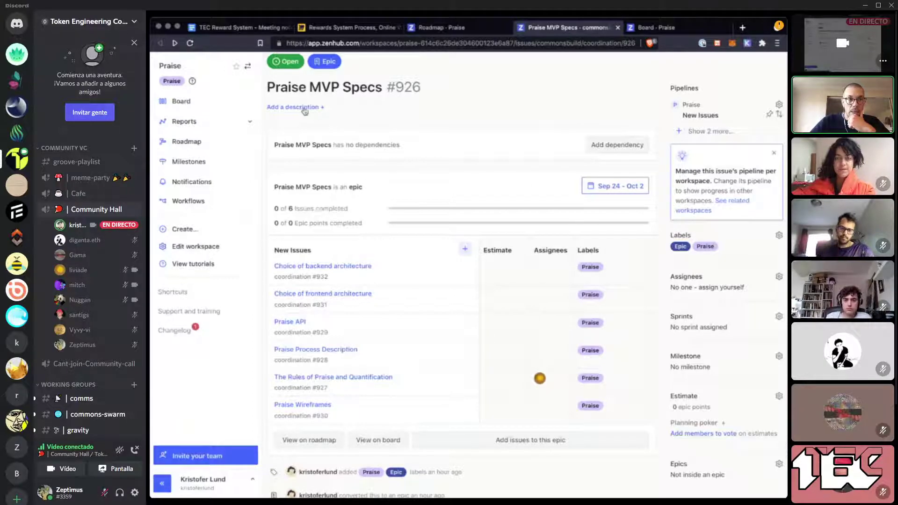
scroll(345, 204, "down", 1)
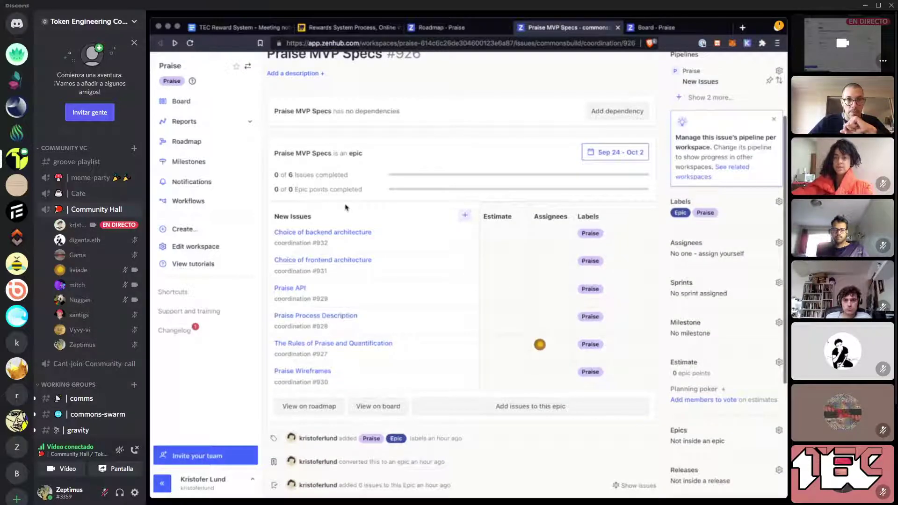
left_click(465, 214)
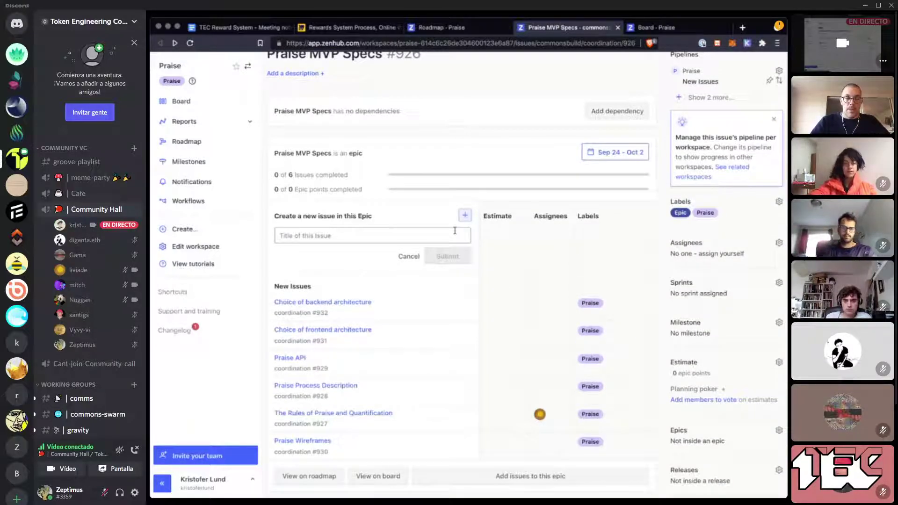
type("Praise ")
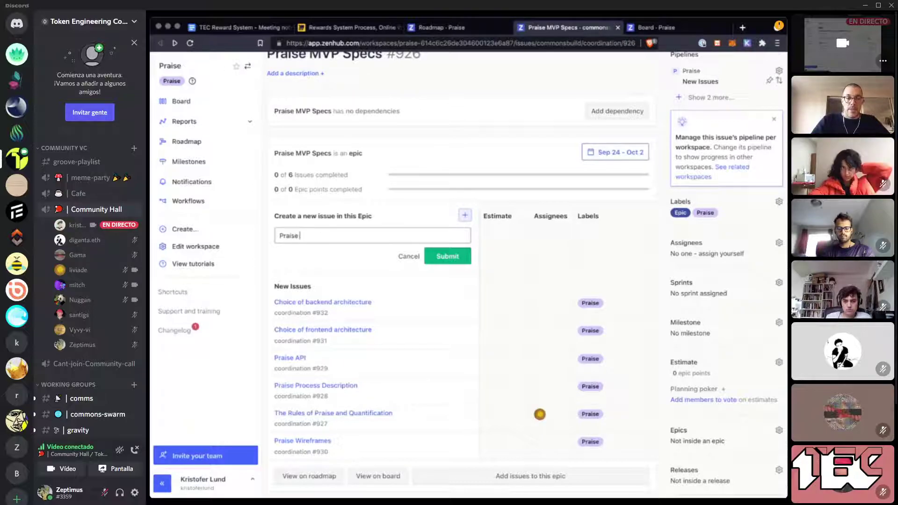
type("quant dry run")
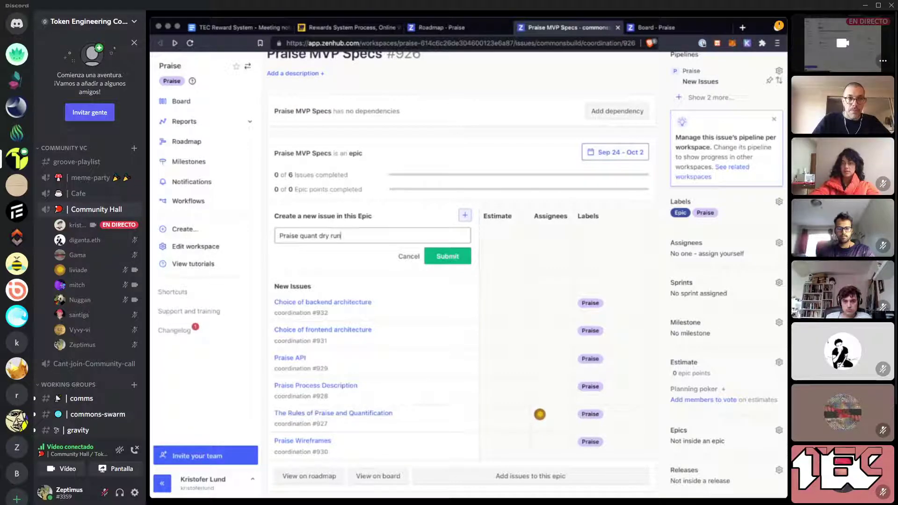
key("Return")
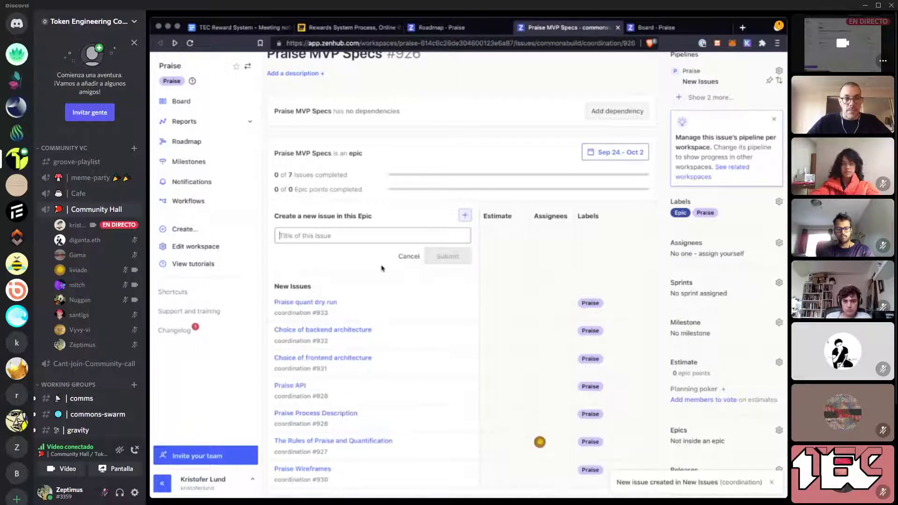
Step: Open the Praise Process Description issue from the epic and assign it to yourself
scroll(381, 269, "down", 4)
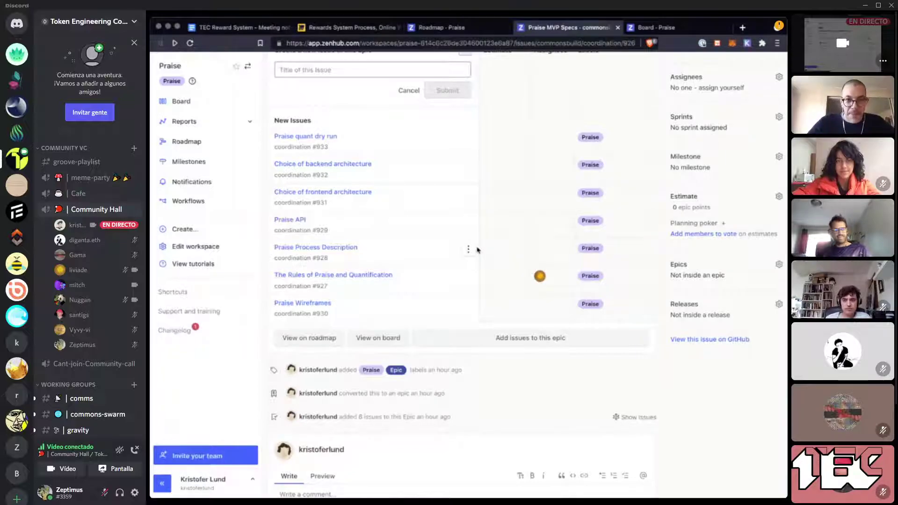
scroll(477, 250, "down", 2)
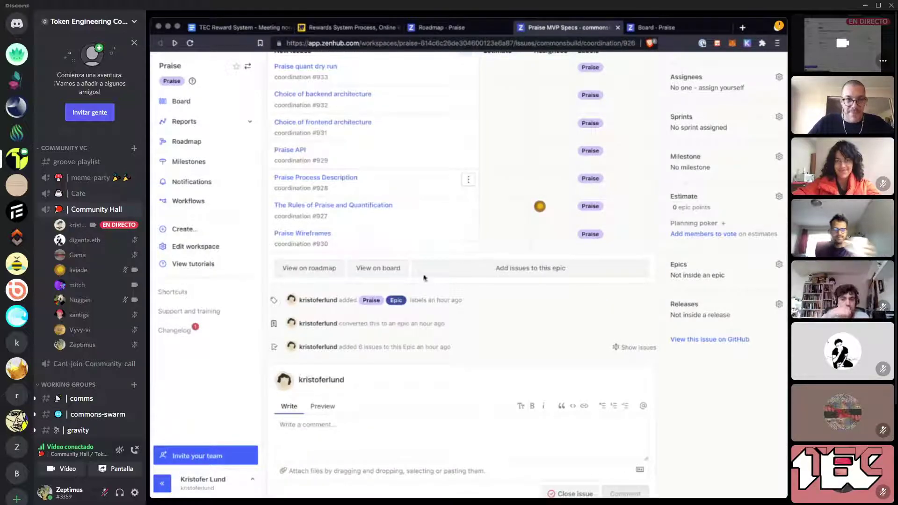
left_click(325, 178)
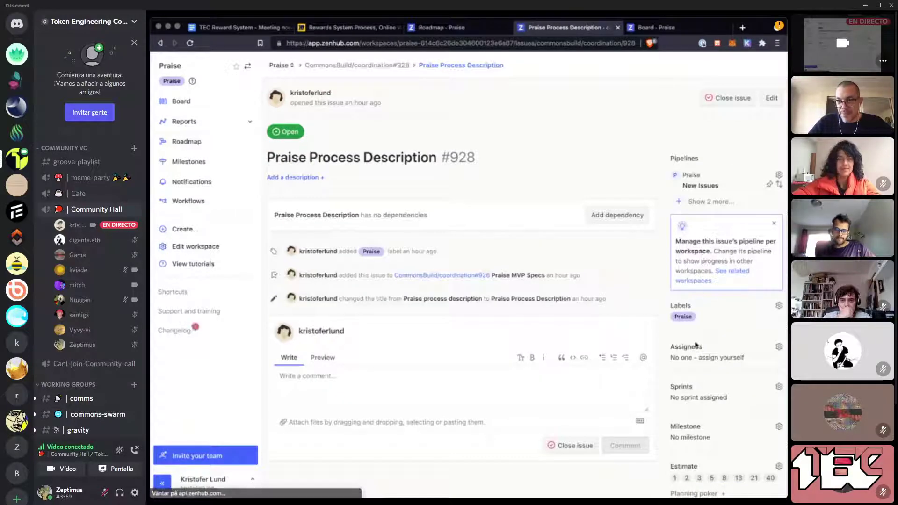
left_click(698, 359)
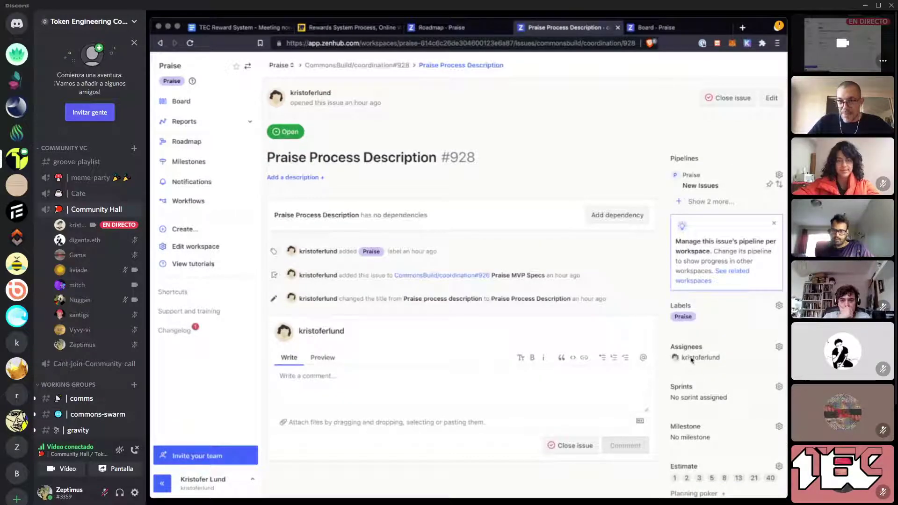
Step: Add a second team member as assignee of the Praise Process Description issue and return to the epic's issue list
left_click(779, 347)
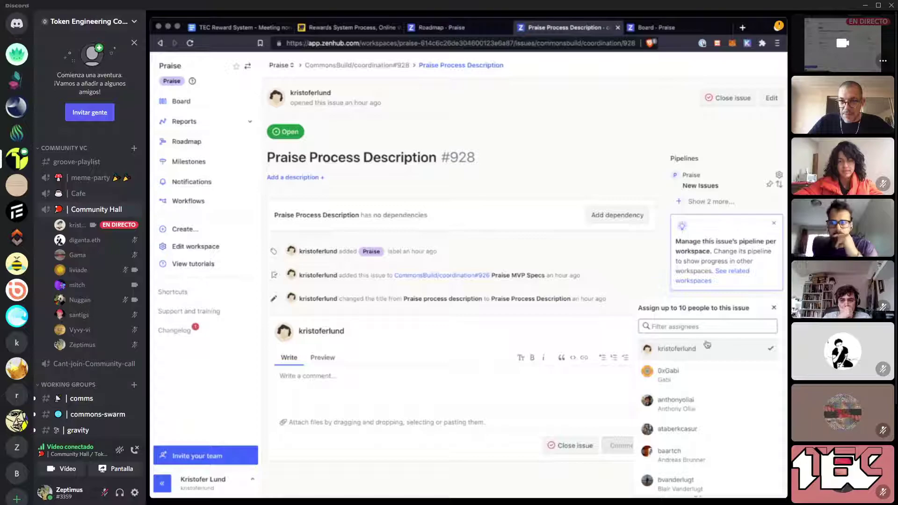
type("mit")
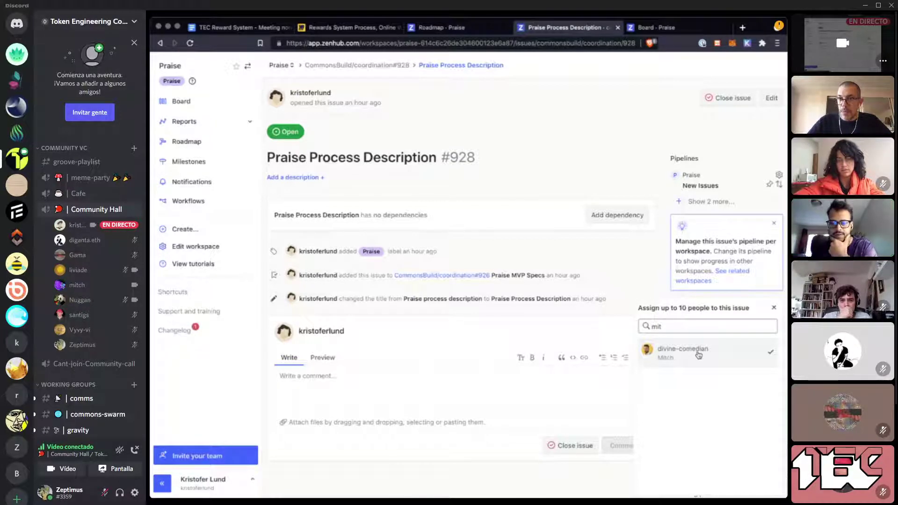
left_click(658, 391)
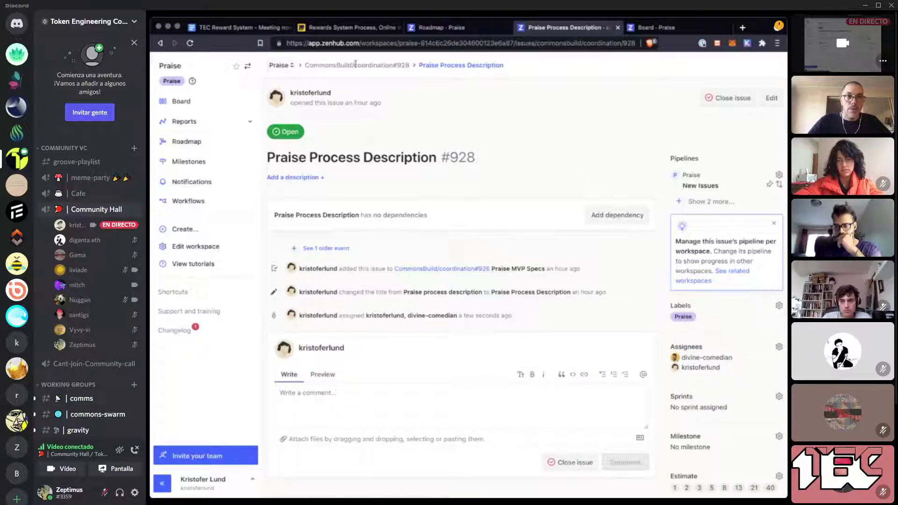
left_click(163, 45)
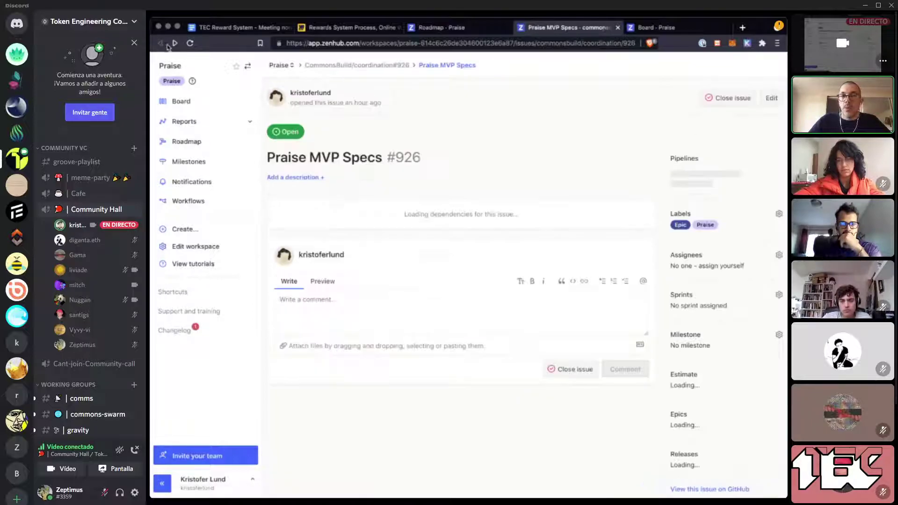
scroll(459, 210, "down", 1)
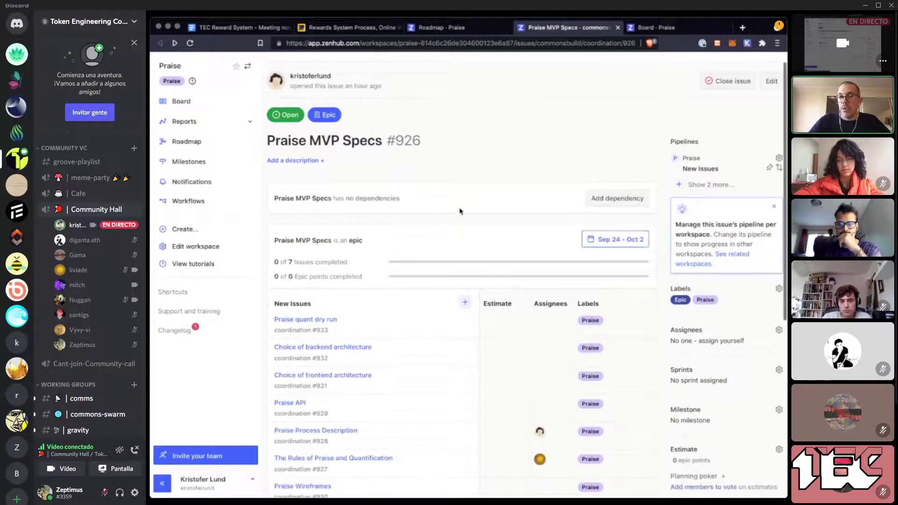
scroll(460, 211, "down", 1)
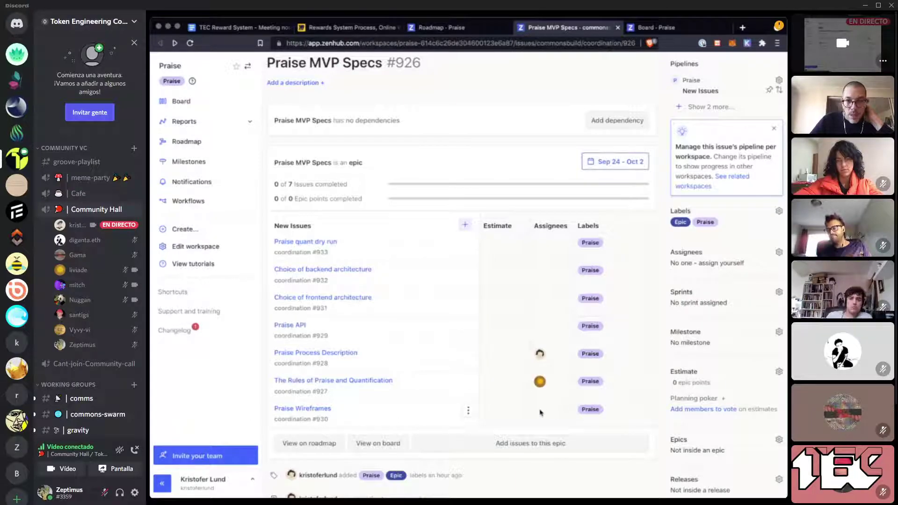
Step: Open the Praise Wireframes issue from the epic, assign it to yourself, and return to the epic
left_click(316, 409)
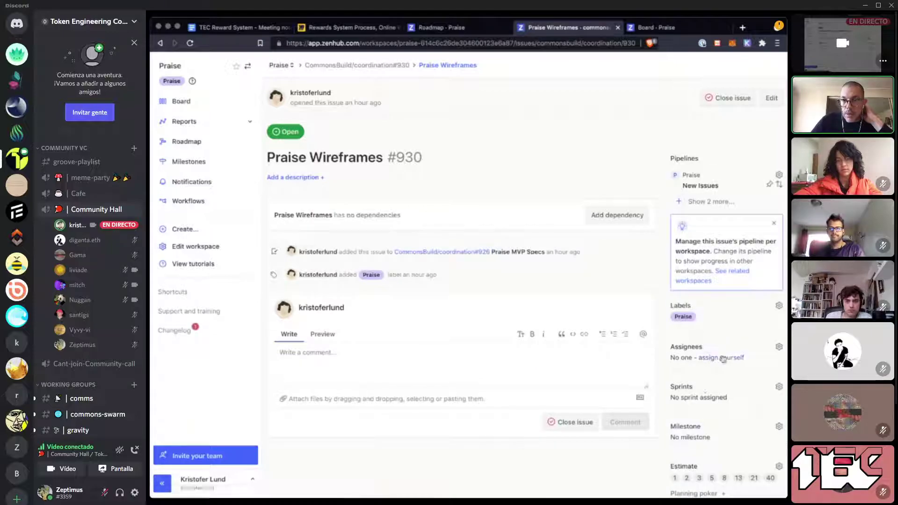
left_click(723, 358)
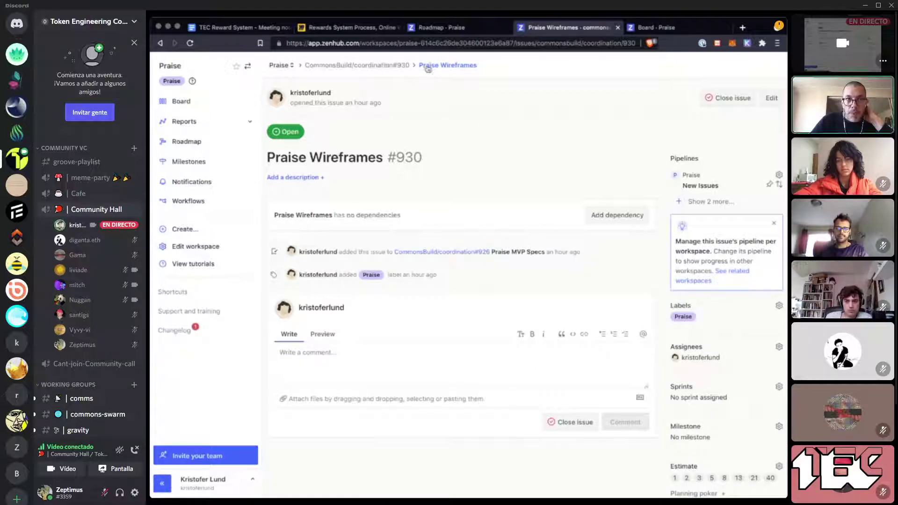
left_click(160, 44)
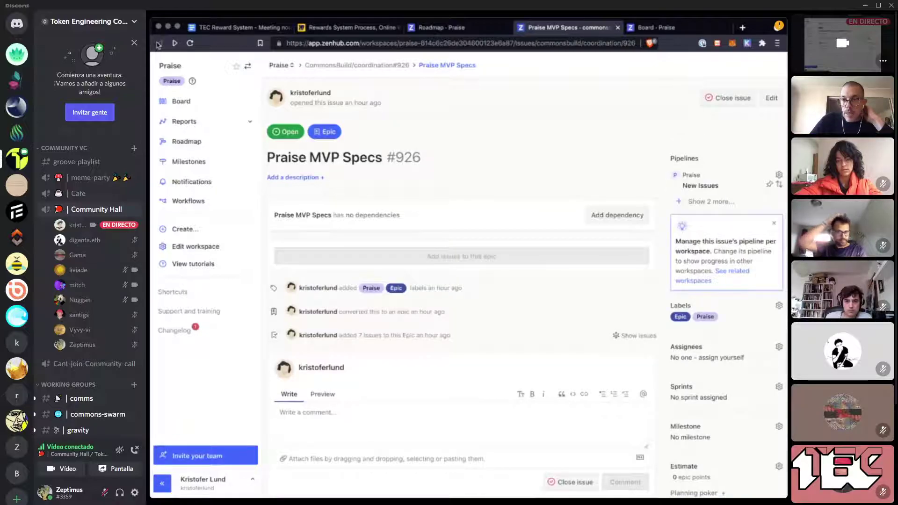
Step: Review the Choice of frontend architecture issue and return to the Praise MVP Specs epic
scroll(541, 391, "down", 4)
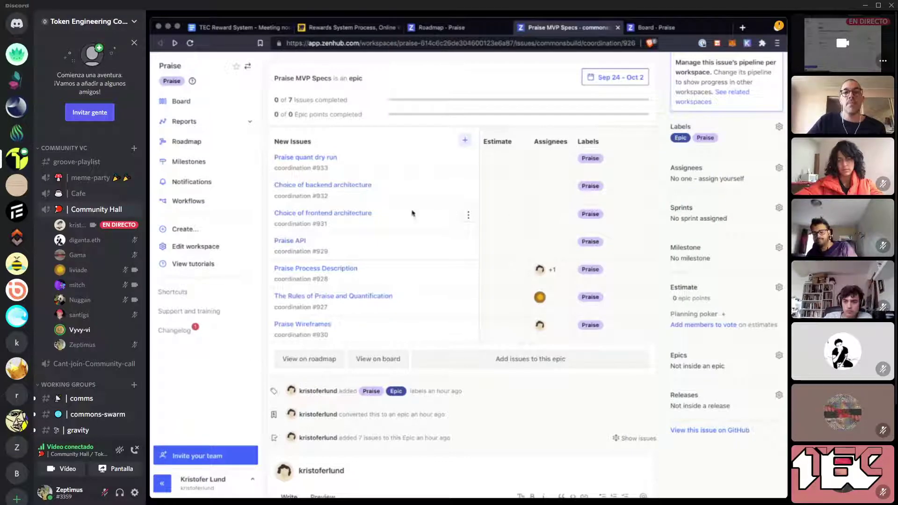
left_click(352, 214)
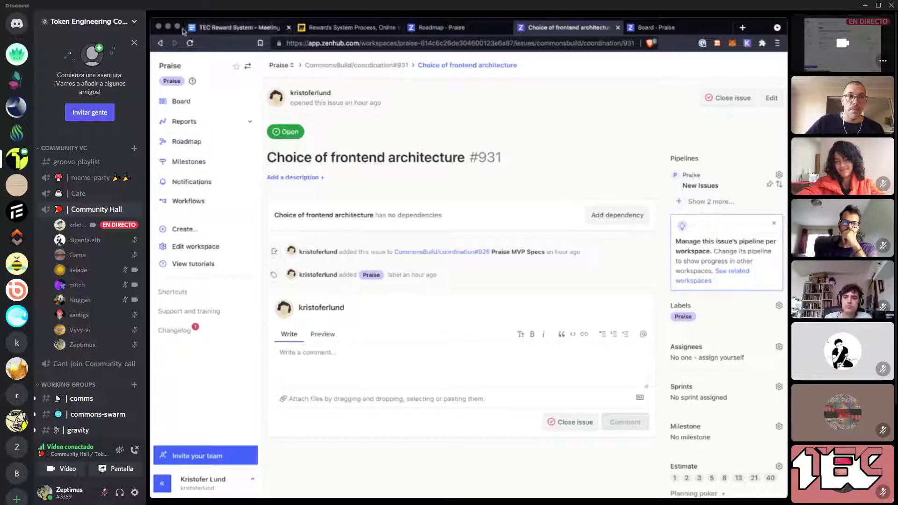
left_click(160, 43)
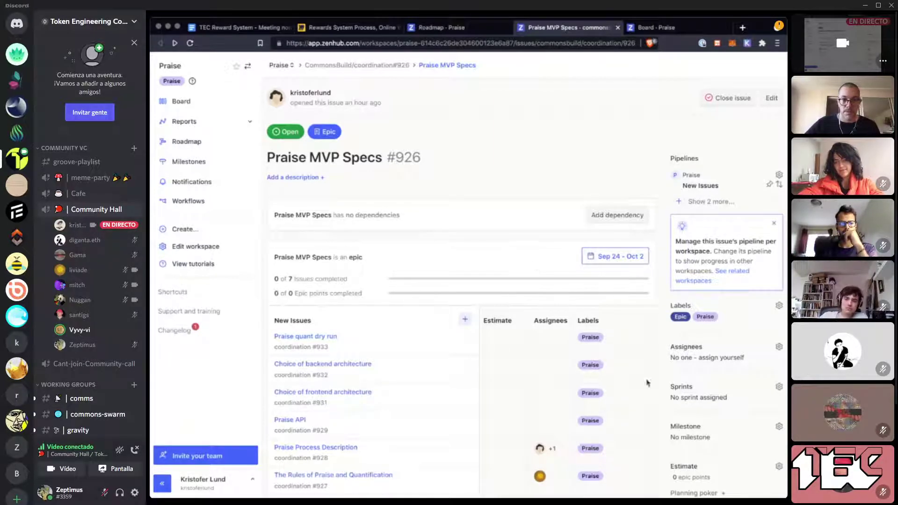
Step: Filter the assignees of the Praise API issue for the responsible team member, assign them, and return to the epic
left_click(287, 423)
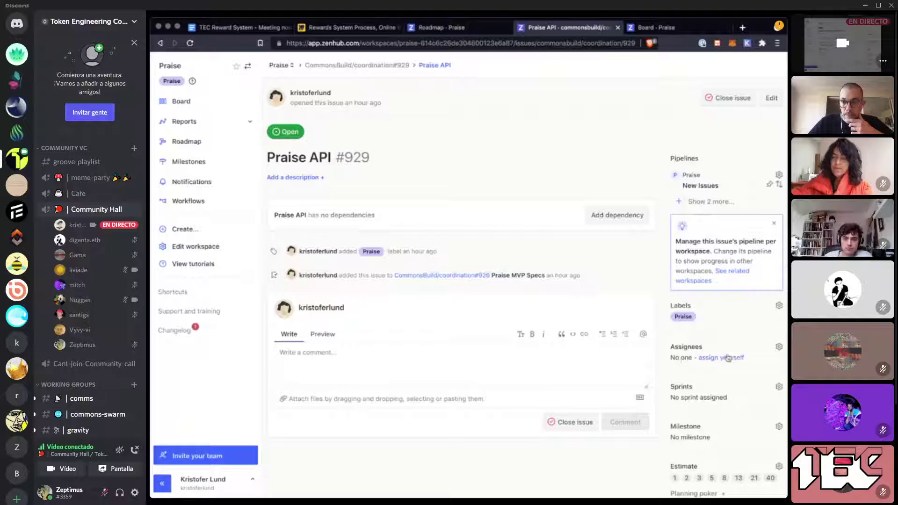
left_click(780, 347)
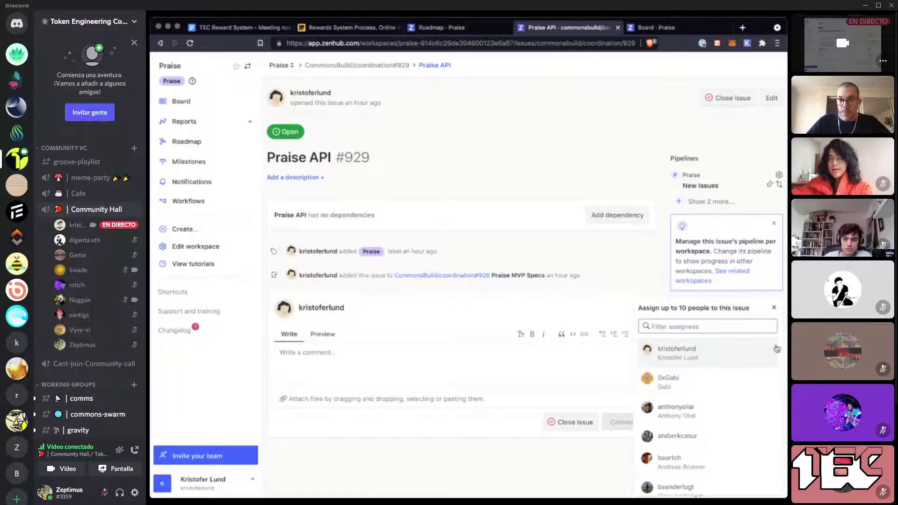
type("vy")
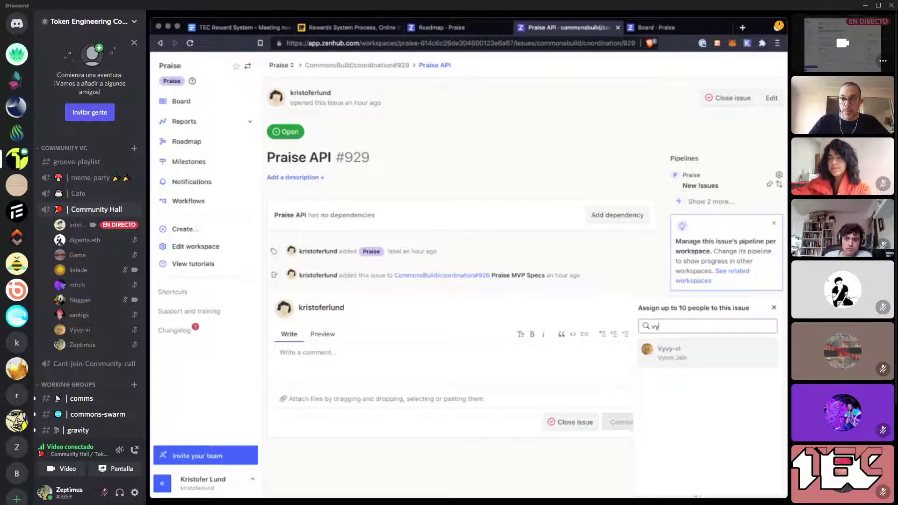
left_click(728, 358)
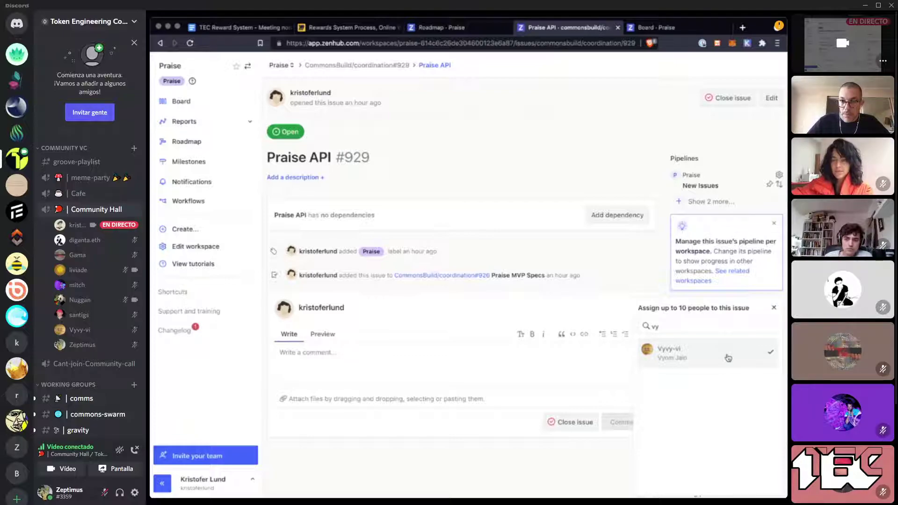
left_click(511, 438)
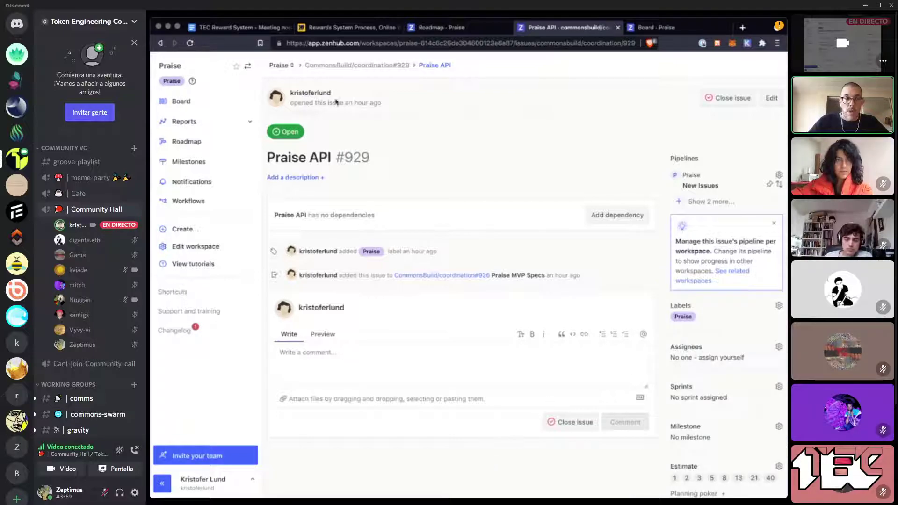
left_click(160, 43)
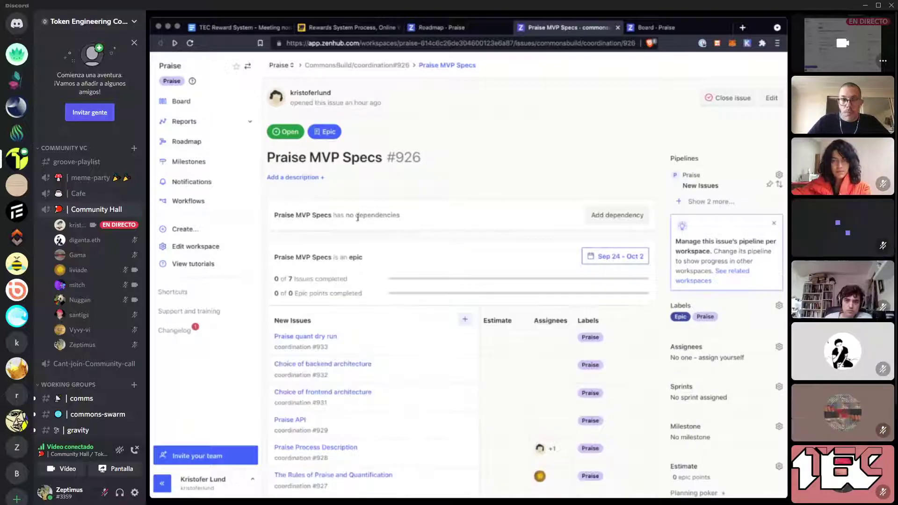
Step: Open the Choice of frontend architecture issue, assign it to yourself, and return to the epic
scroll(435, 247, "down", 3)
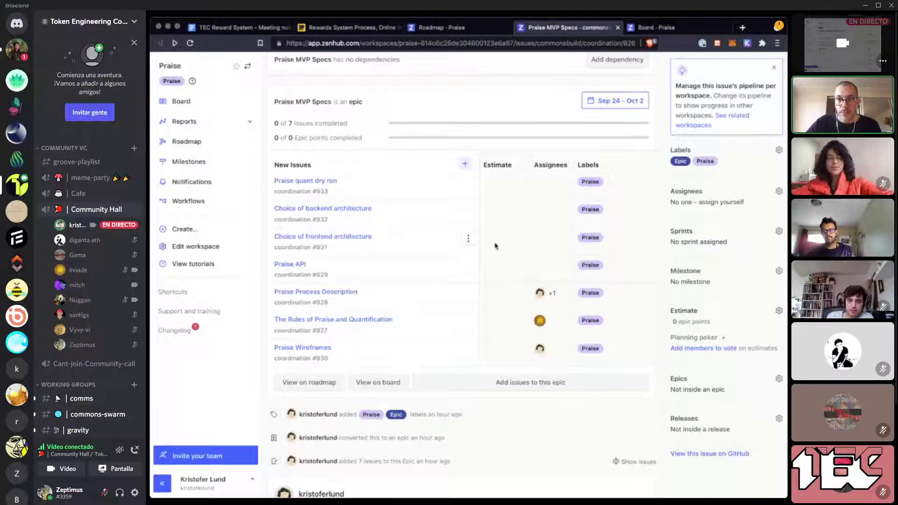
left_click(352, 237)
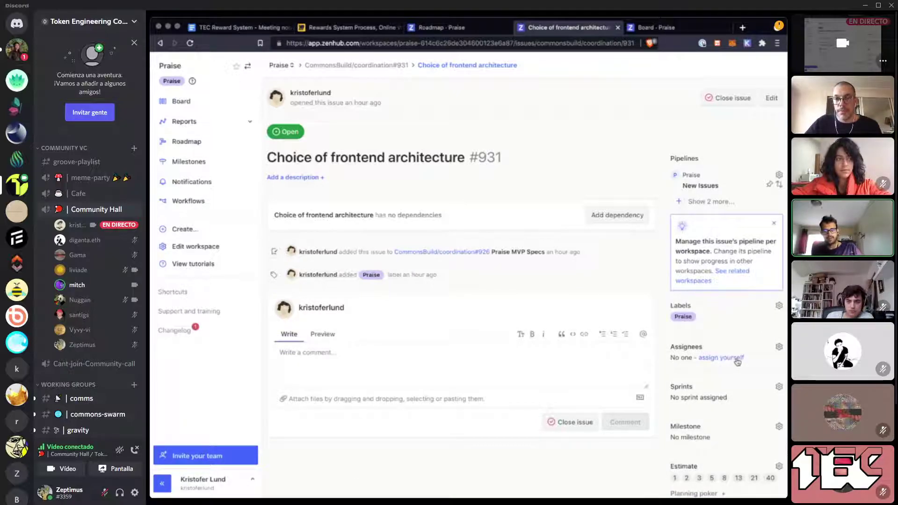
left_click(734, 358)
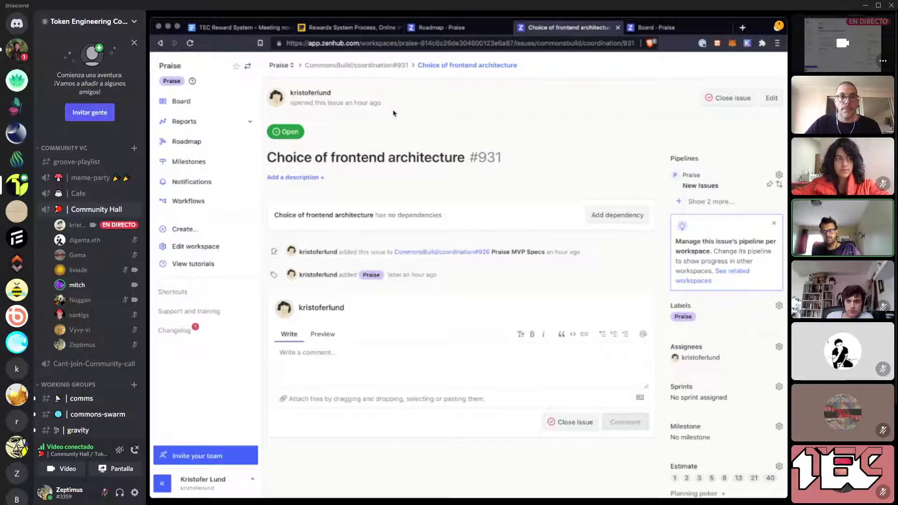
left_click(160, 43)
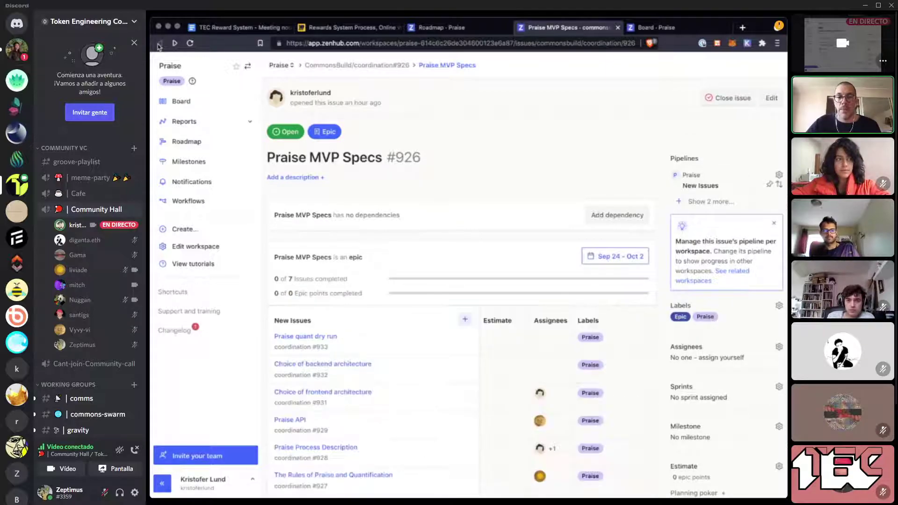
Step: Open the Choice of backend architecture issue, filter the assignees for the first responsible team member, and select them
scroll(444, 367, "down", 1)
scroll(447, 366, "down", 1)
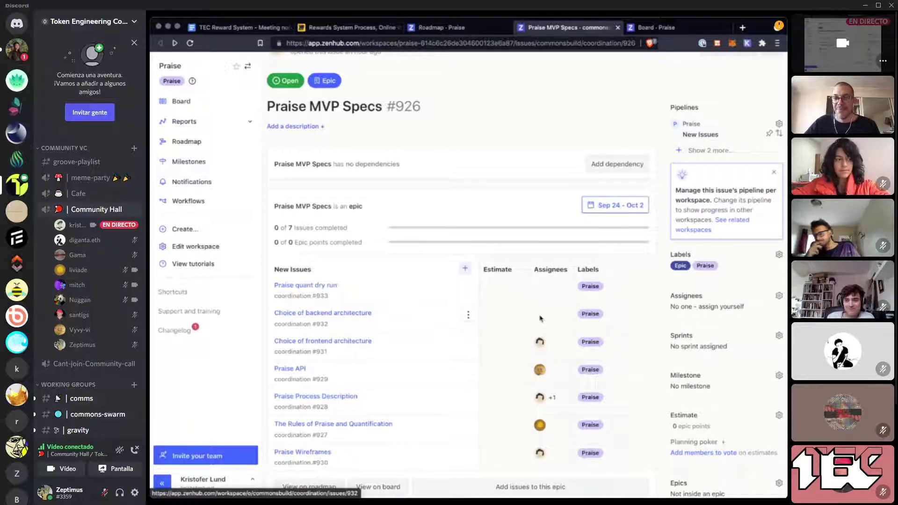
scroll(505, 323, "down", 2)
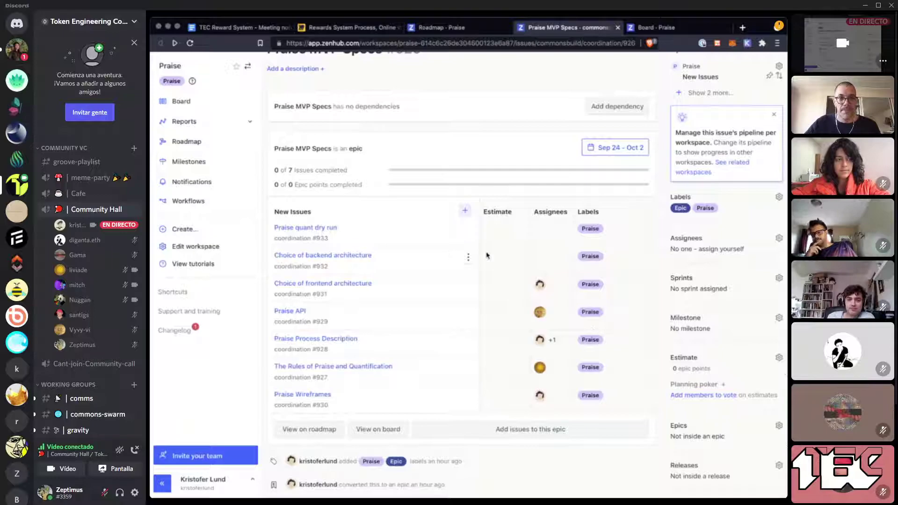
left_click(333, 257)
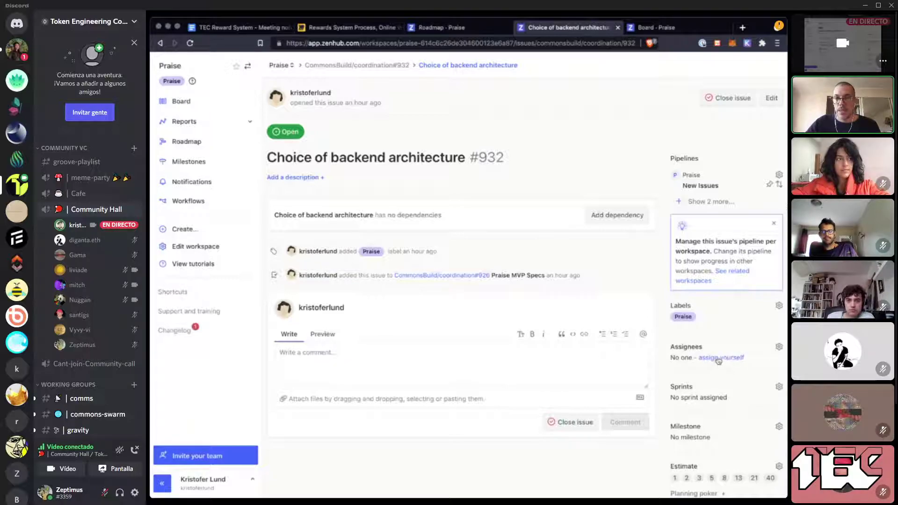
left_click(679, 357)
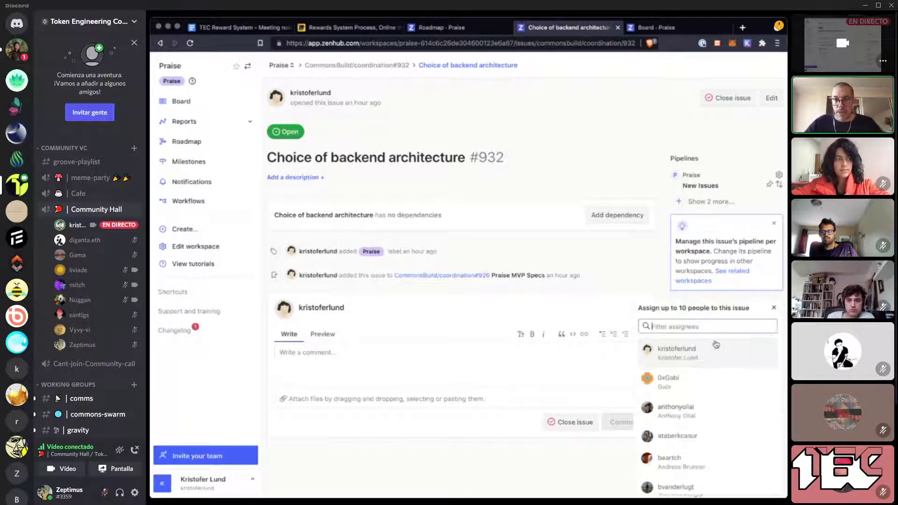
type("nu")
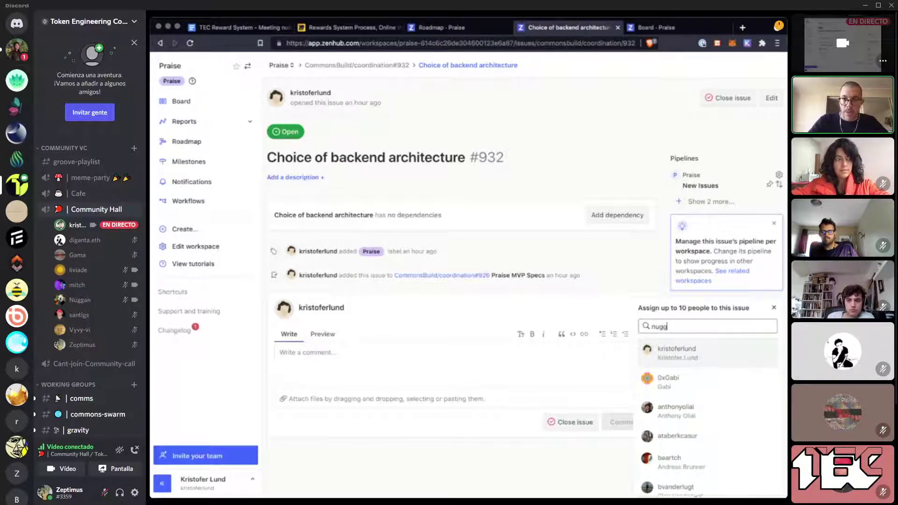
type("gg")
key("BackSpace")
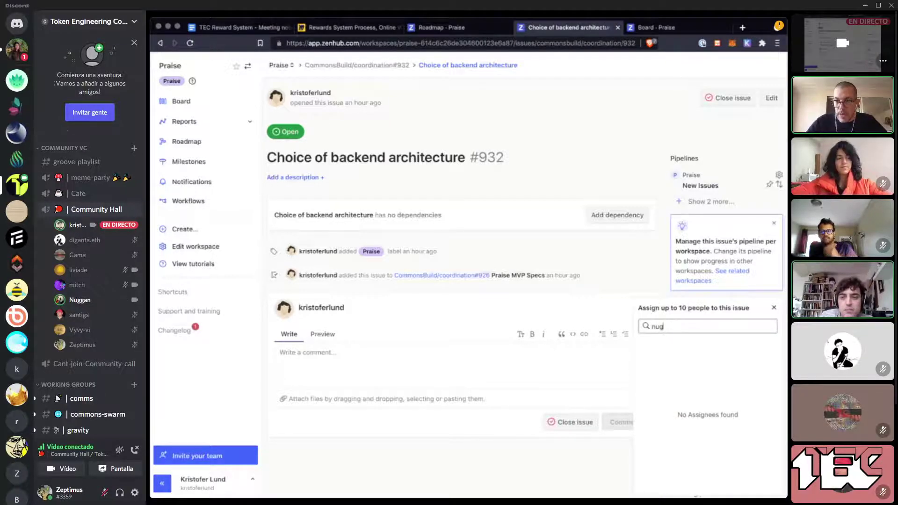
key("BackSpace")
key("BackSpace")
key("BackSpace")
type("pa")
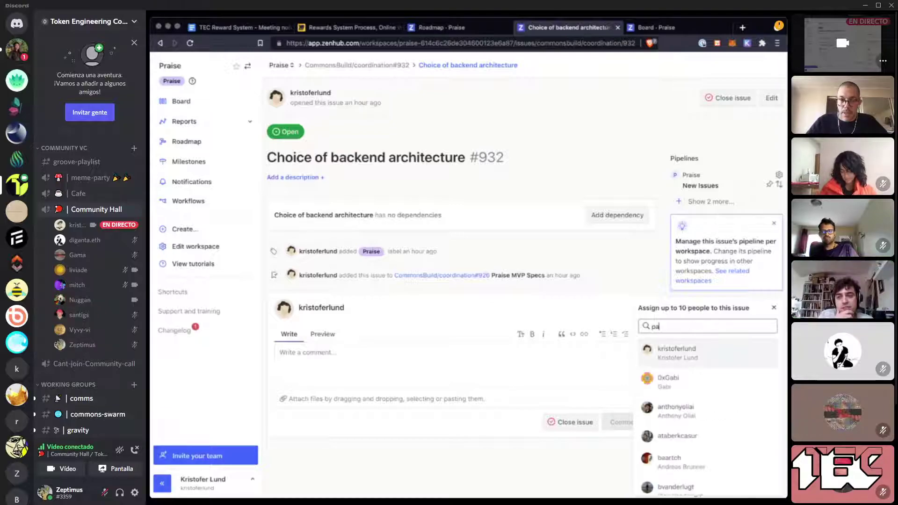
type("b")
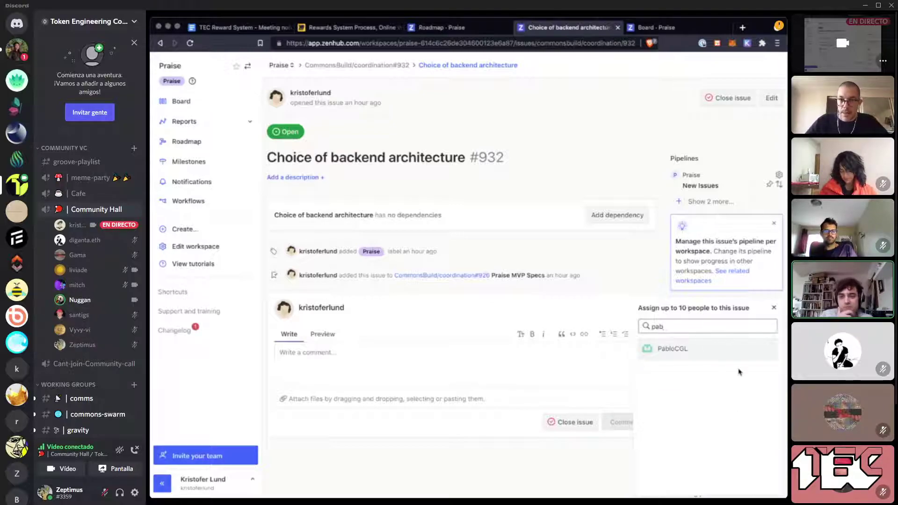
left_click(681, 350)
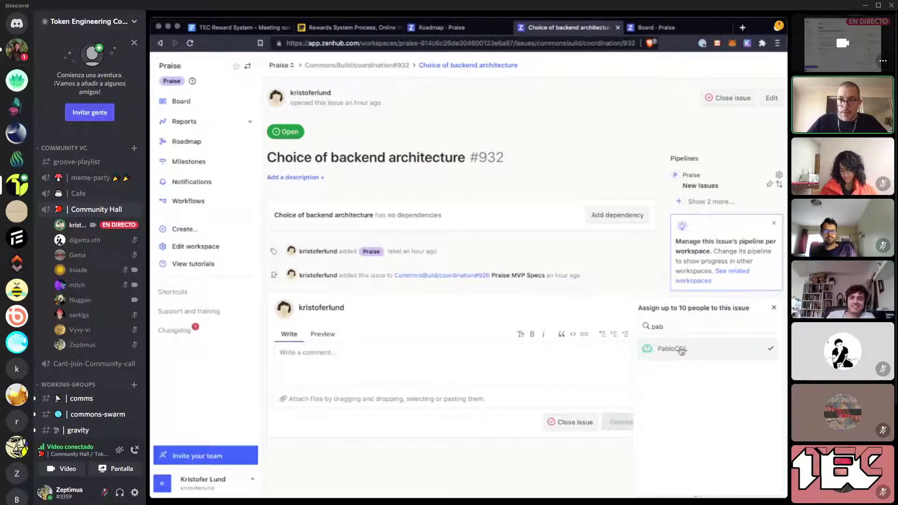
Step: Try filtering for another assignee, clear the filter, and apply the assignee selection to the Choice of backend architecture issue
double_click(690, 326)
type("rdf")
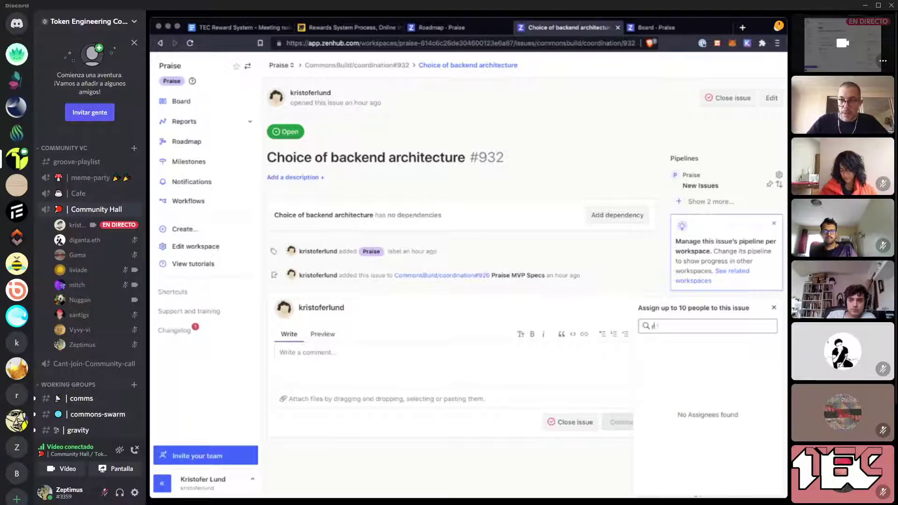
key("BackSpace")
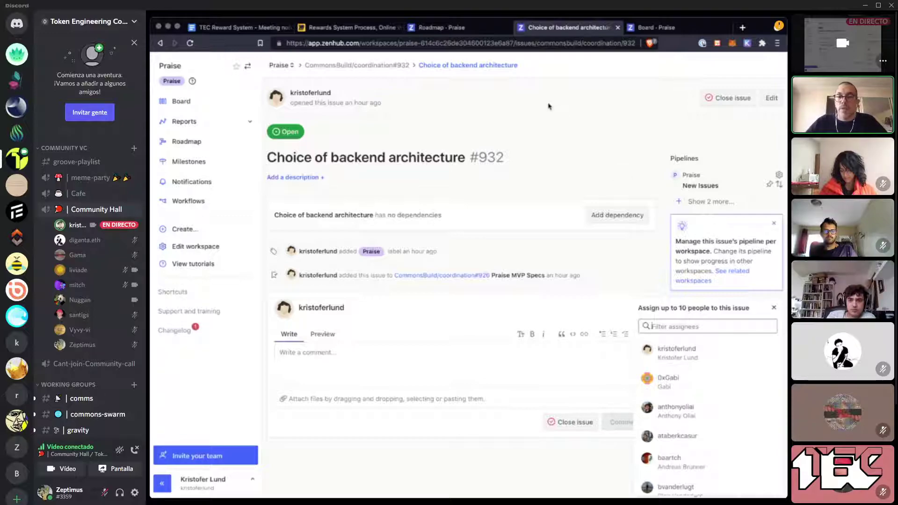
left_click(555, 118)
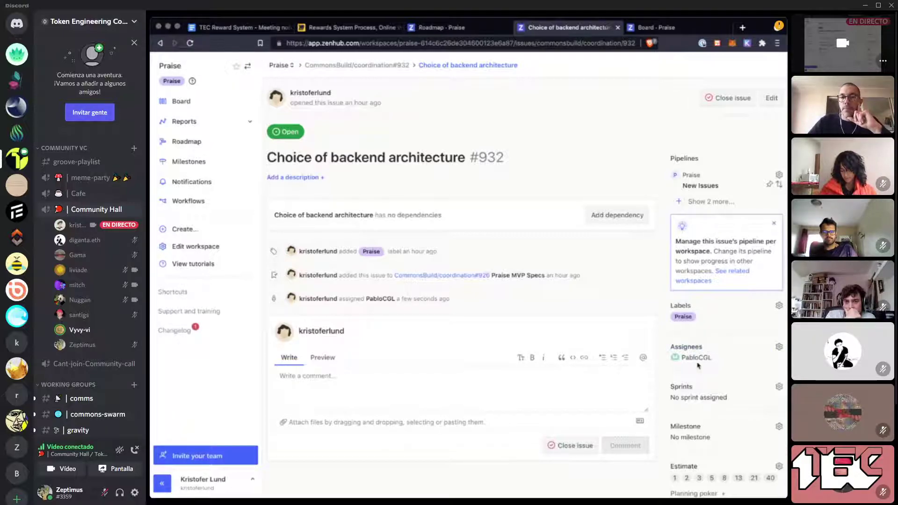
Step: Add a second team member as assignee of the Choice of backend architecture issue and return to the epic's issue list
scroll(695, 347, "down", 1)
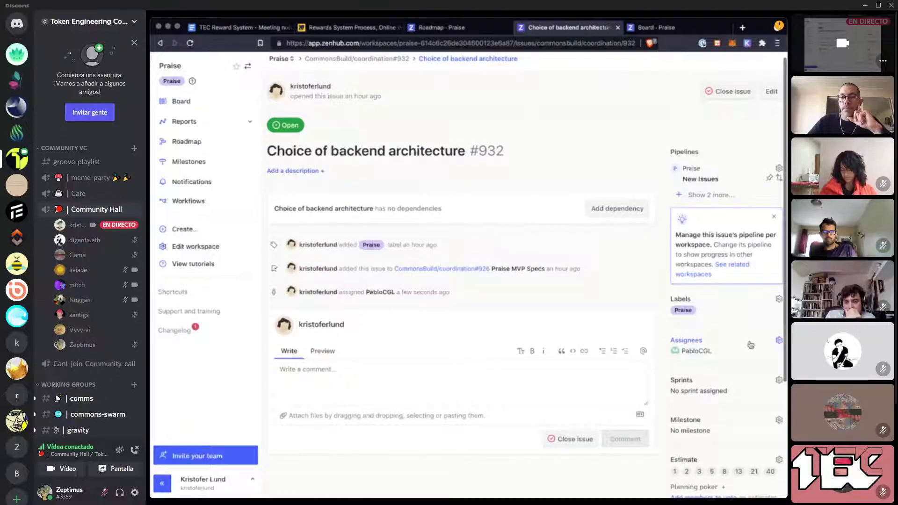
left_click(695, 344)
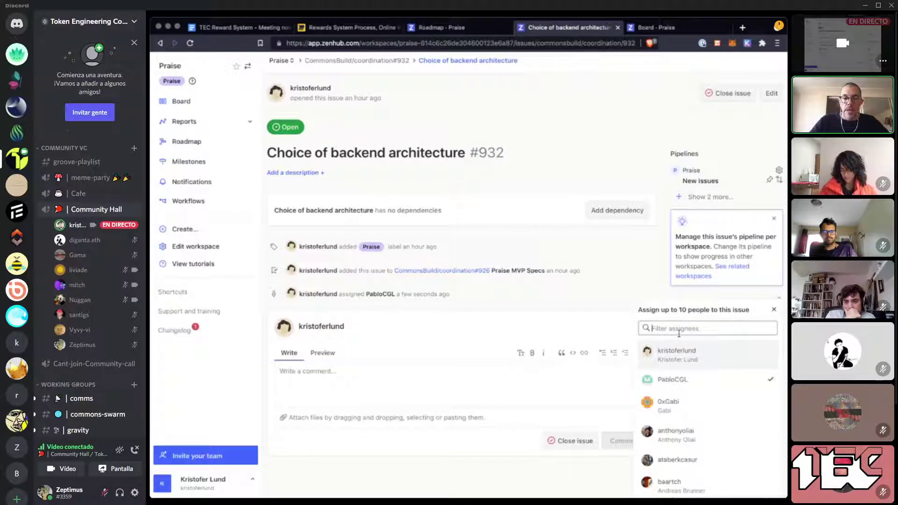
type("u")
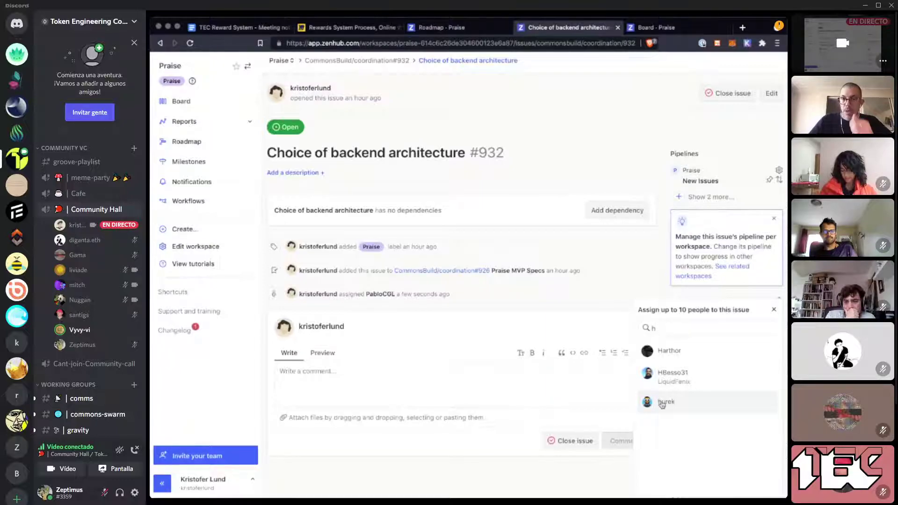
left_click(662, 403)
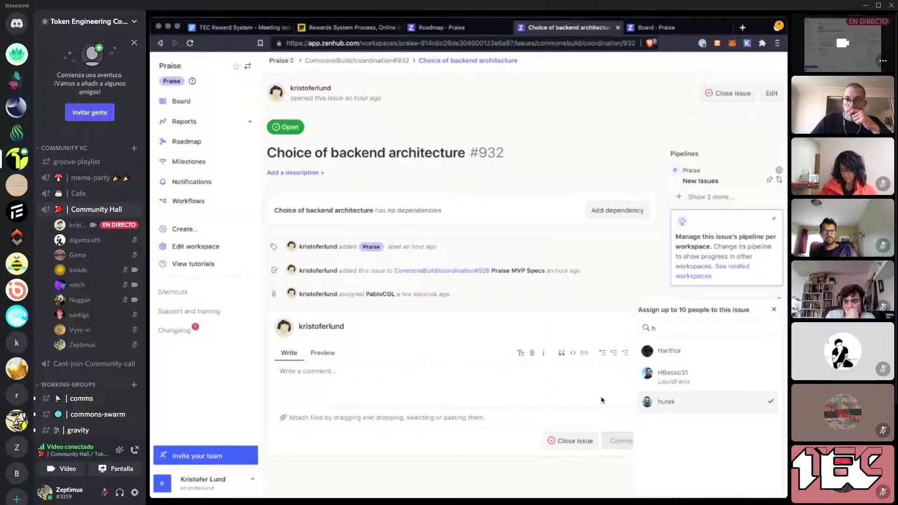
left_click(636, 253)
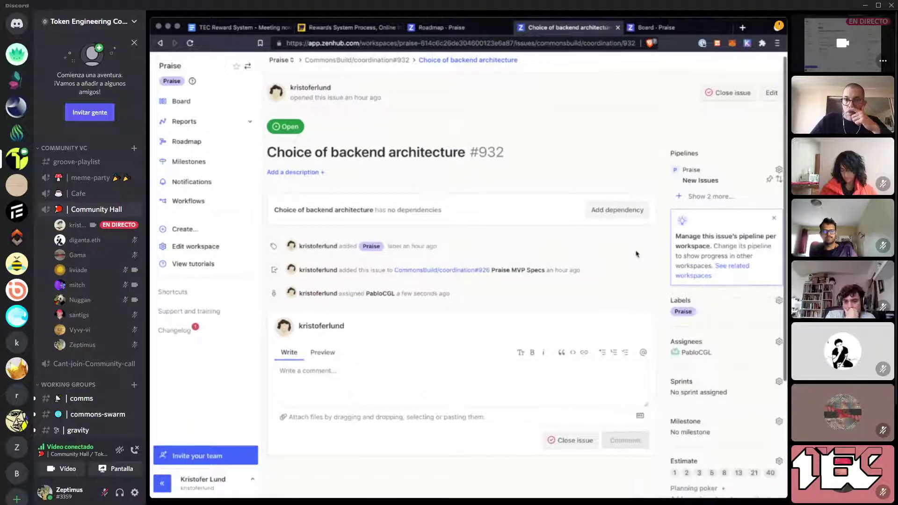
left_click(160, 43)
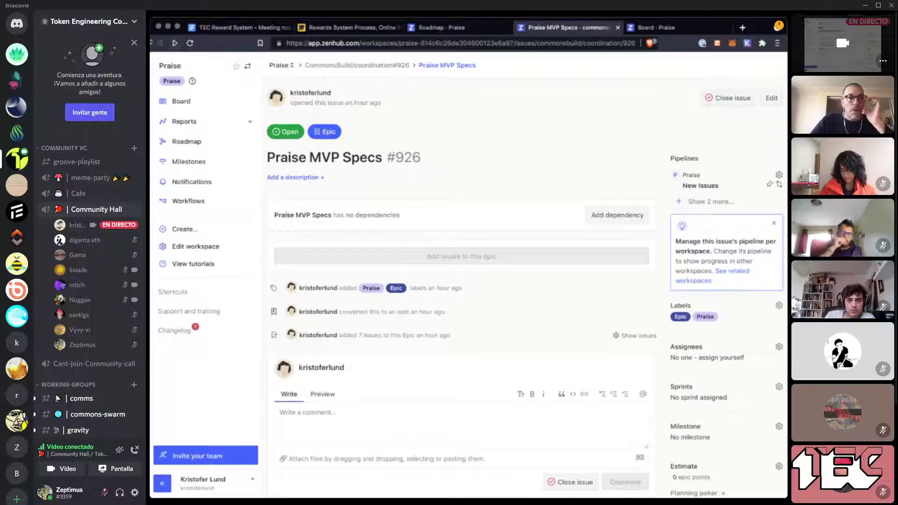
scroll(516, 161, "down", 2)
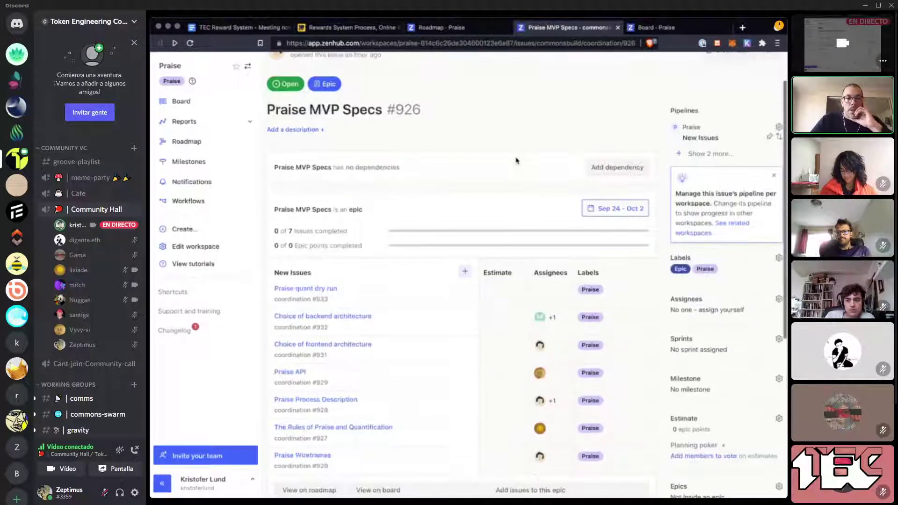
Step: Examine the issues and assignees in the Praise MVP Specs epic, and consult the meeting notes and the Praise roadmap
scroll(516, 161, "down", 1)
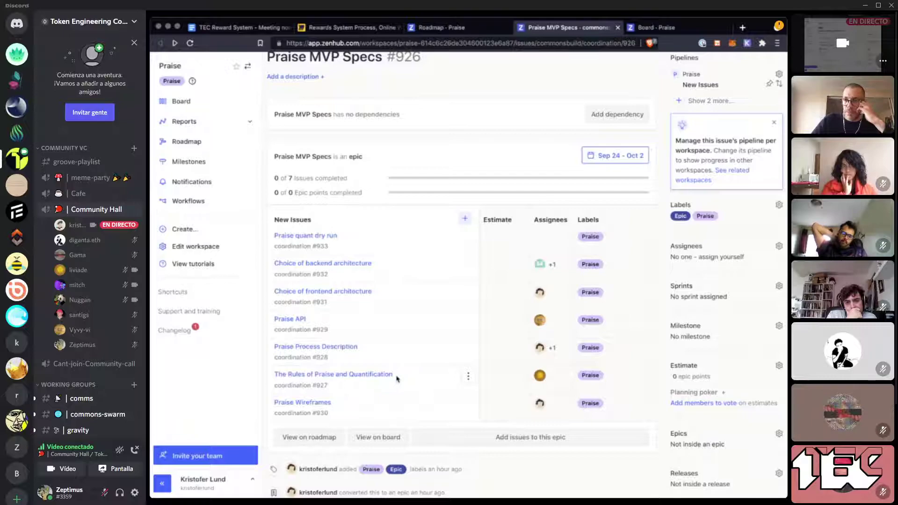
scroll(406, 372, "down", 1)
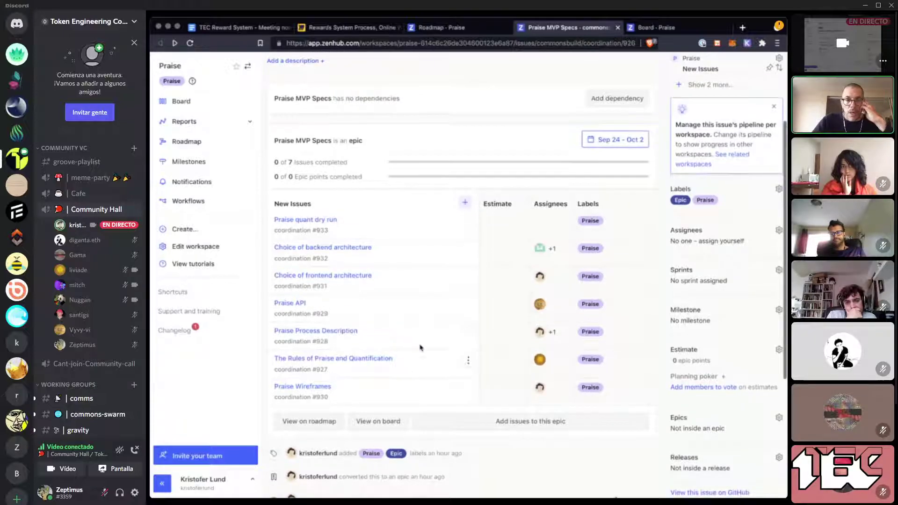
left_click(230, 28)
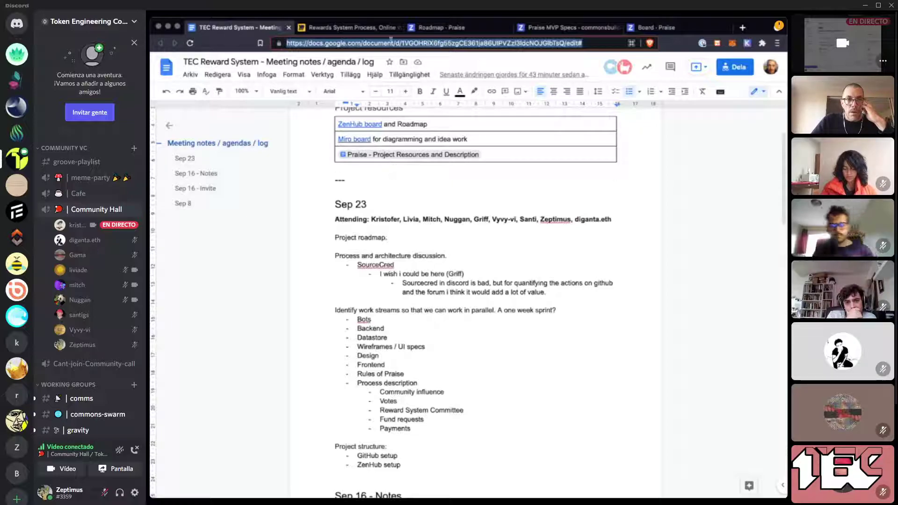
left_click(425, 28)
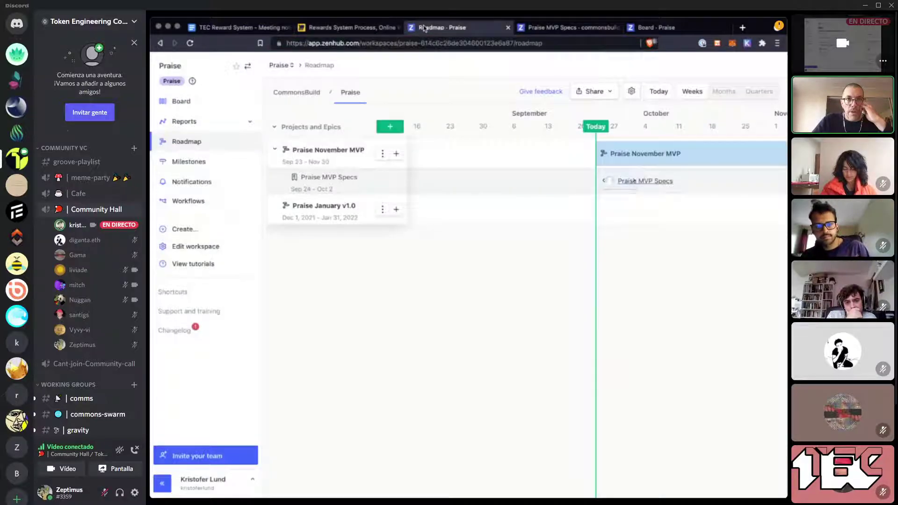
Step: Recheck the issue list of the Praise MVP Specs epic and switch to the Rewards System Process board in Miro
left_click(552, 28)
scroll(457, 109, "up", 2)
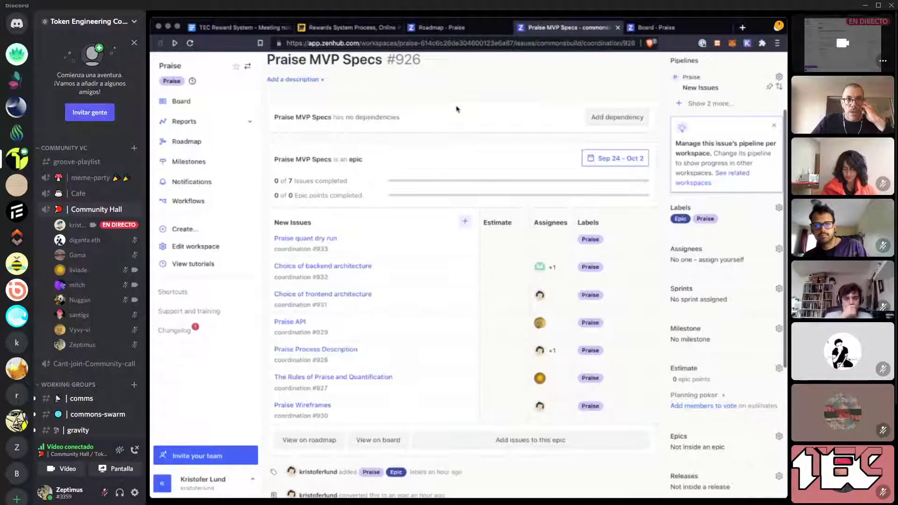
scroll(457, 109, "down", 1)
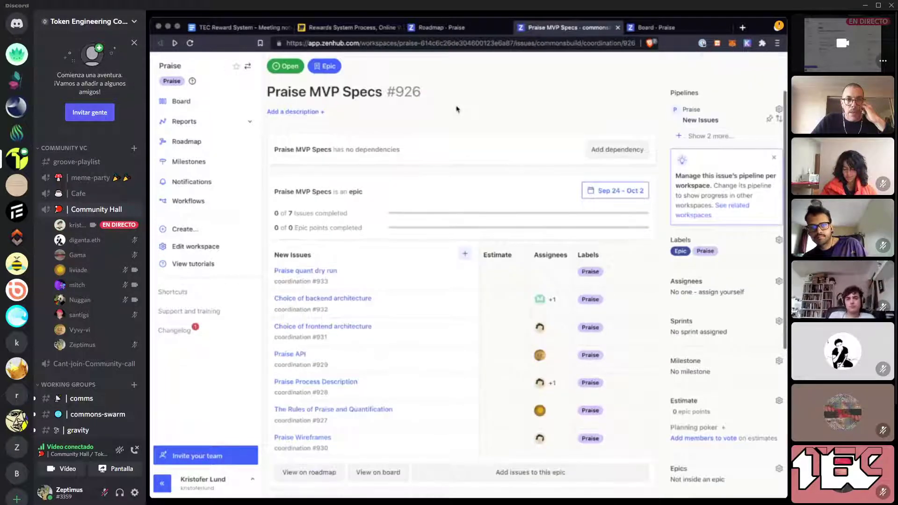
scroll(457, 109, "down", 1)
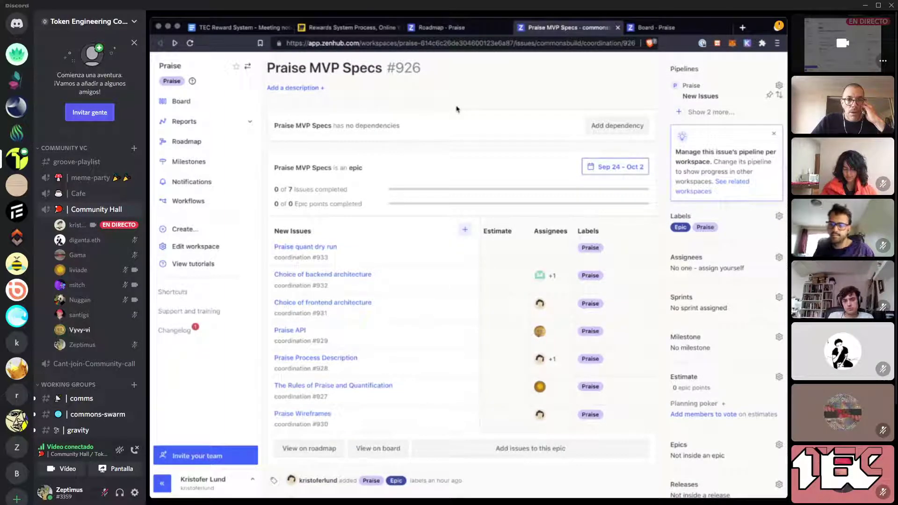
left_click(350, 29)
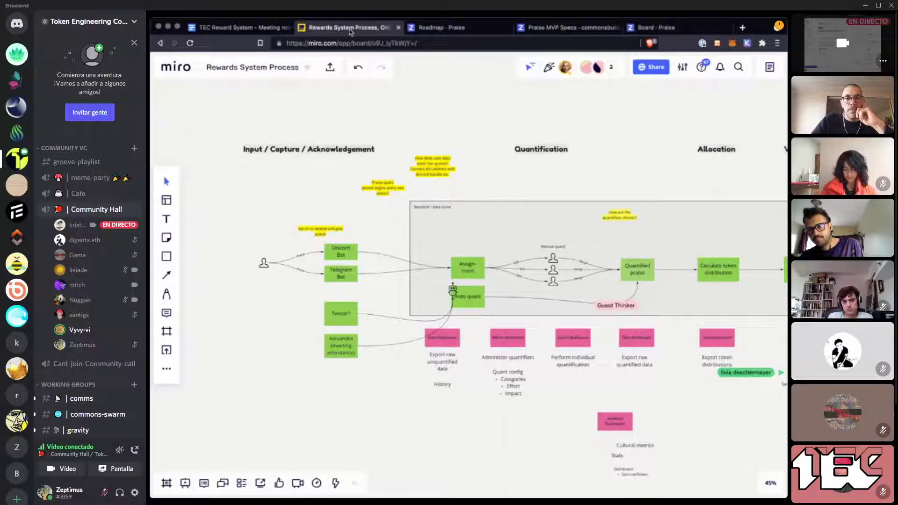